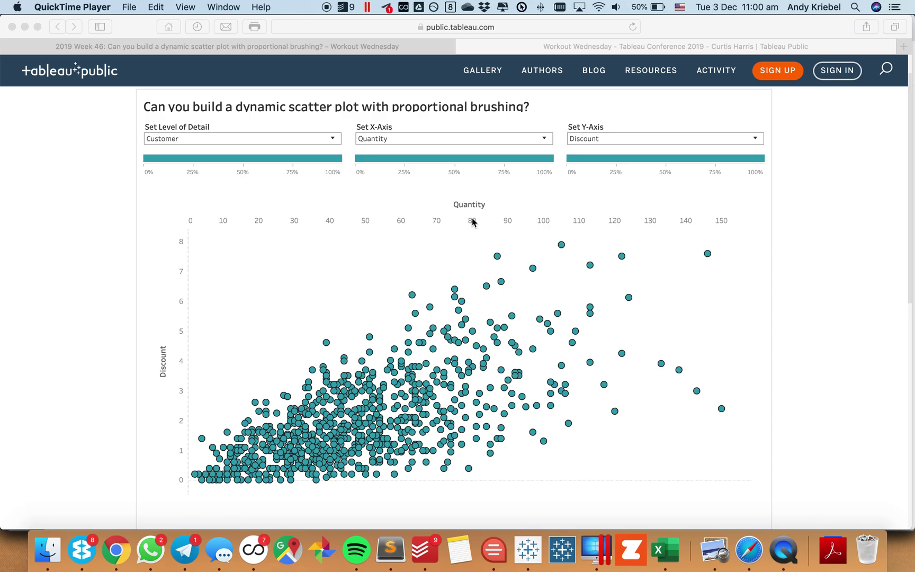
Switch the Tableau Public example's x-axis to Sales, then bring up Tableau Desktop
{"action": "left_click", "coordinate": [431, 140]}
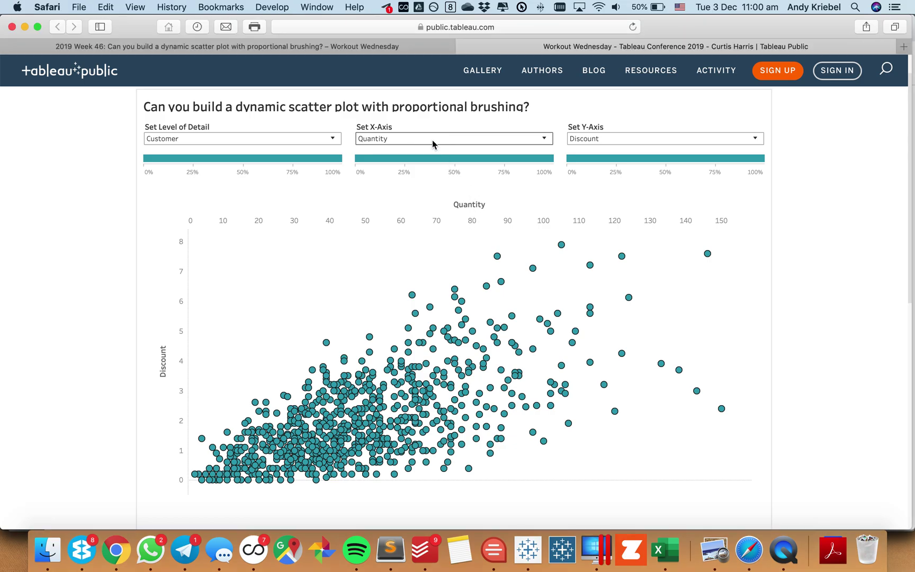
{"action": "left_click", "coordinate": [425, 163]}
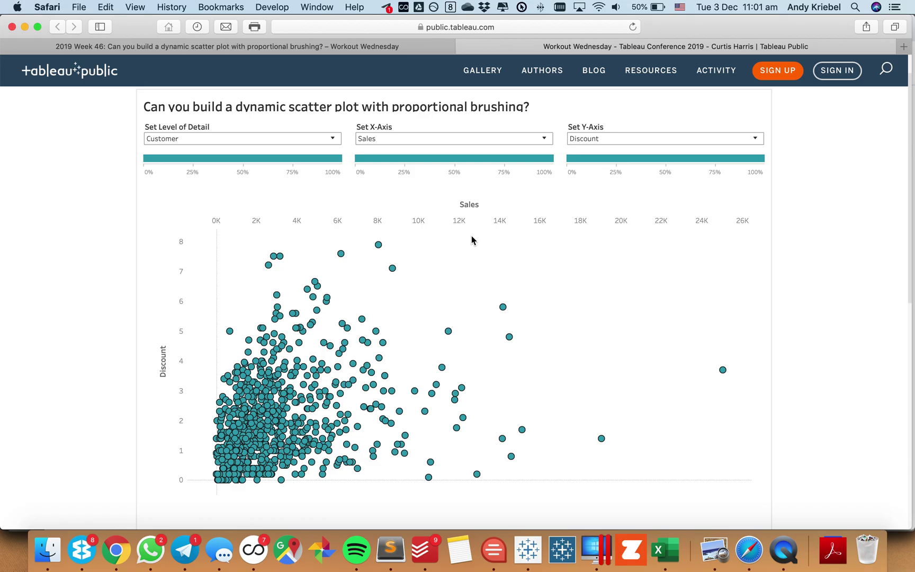
{"action": "left_click", "coordinate": [530, 550]}
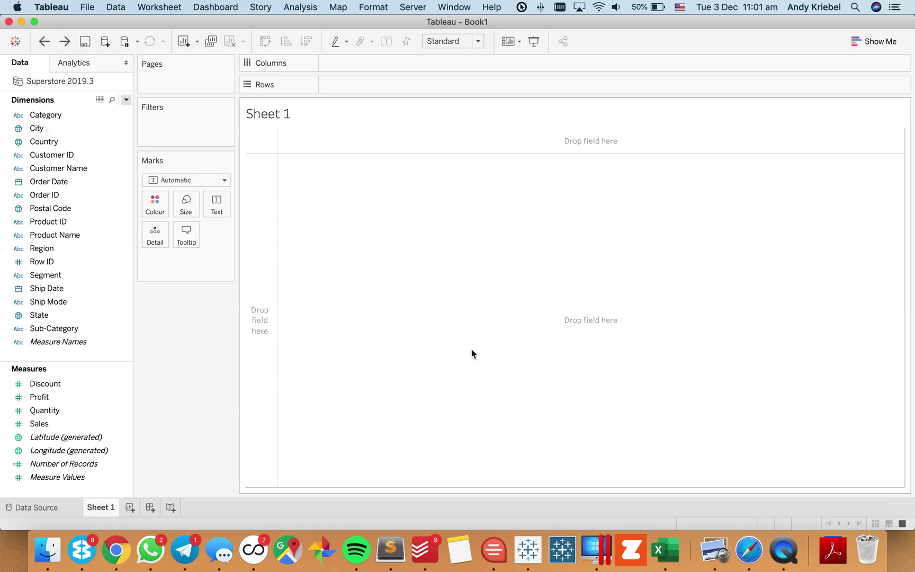
Put Sales on Columns and start a calculated field named Total Discount
{"action": "left_click_drag", "start_coordinate": [55, 423], "coordinate": [375, 71]}
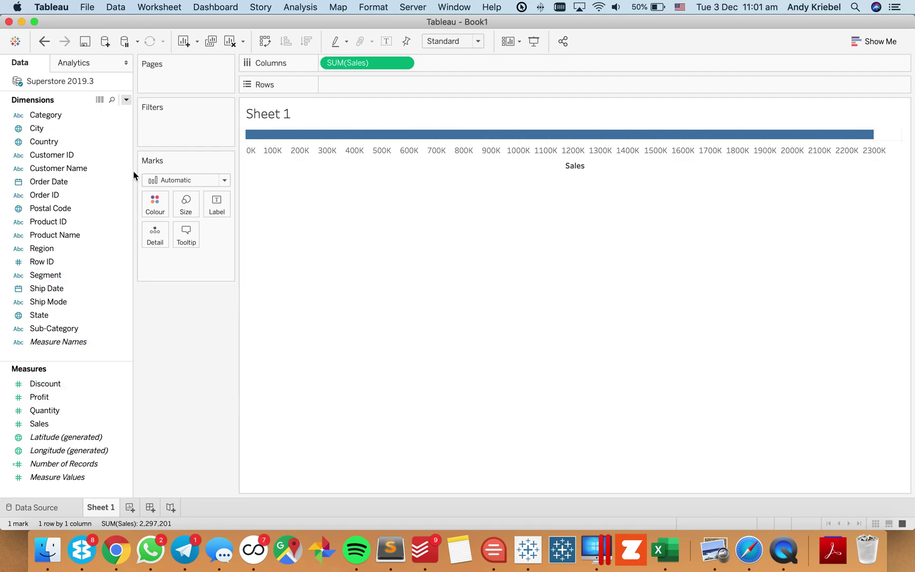
{"action": "left_click", "coordinate": [126, 100]}
{"action": "left_click", "coordinate": [111, 115]}
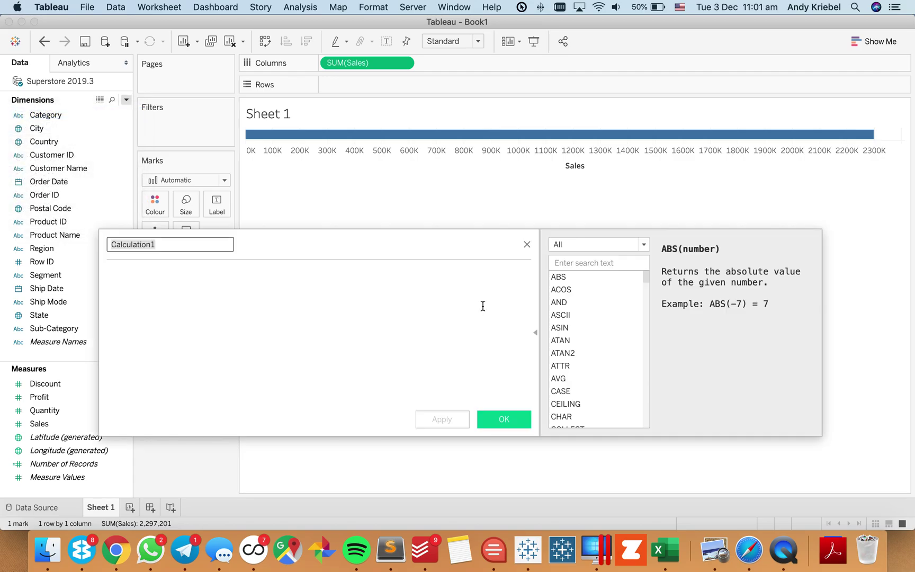
{"action": "type", "text": "Total D"}
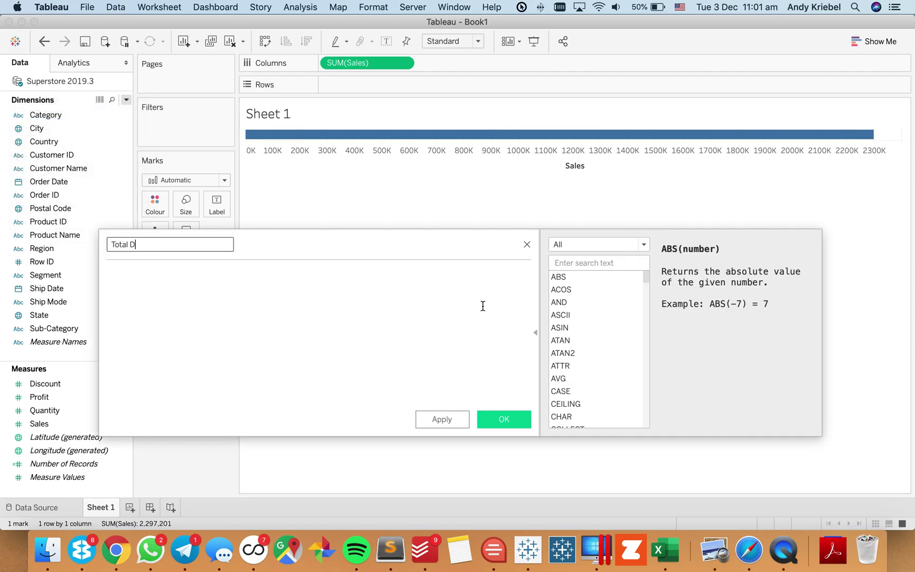
{"action": "type", "text": "iscount"}
{"action": "left_click", "coordinate": [483, 306]}
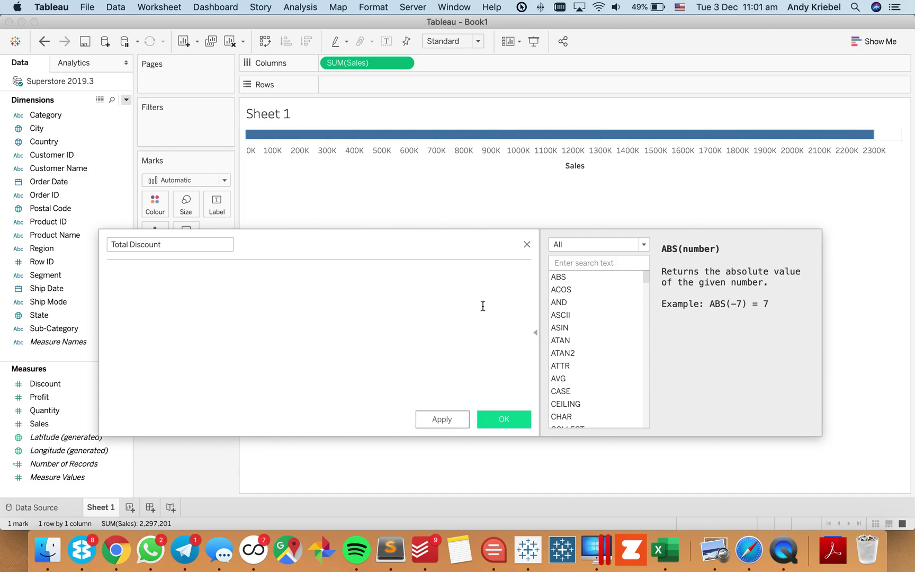
Give Total Discount the formula [Discount]*[Quantity] and place it on Rows
{"action": "type", "text": "dis"}
{"action": "key", "text": "Return"}
{"action": "type", "text": "*qun"}
{"action": "key", "text": "Return"}
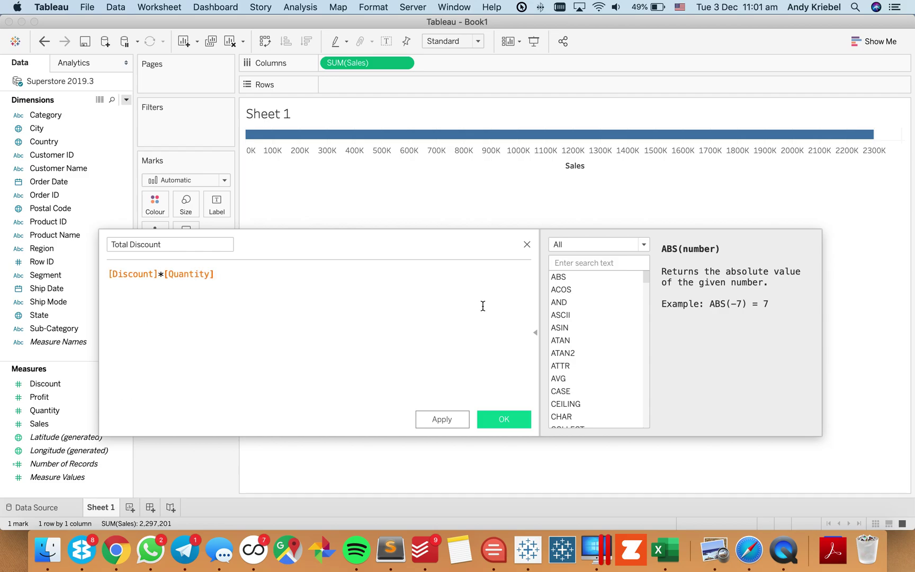
{"action": "left_click", "coordinate": [505, 419]}
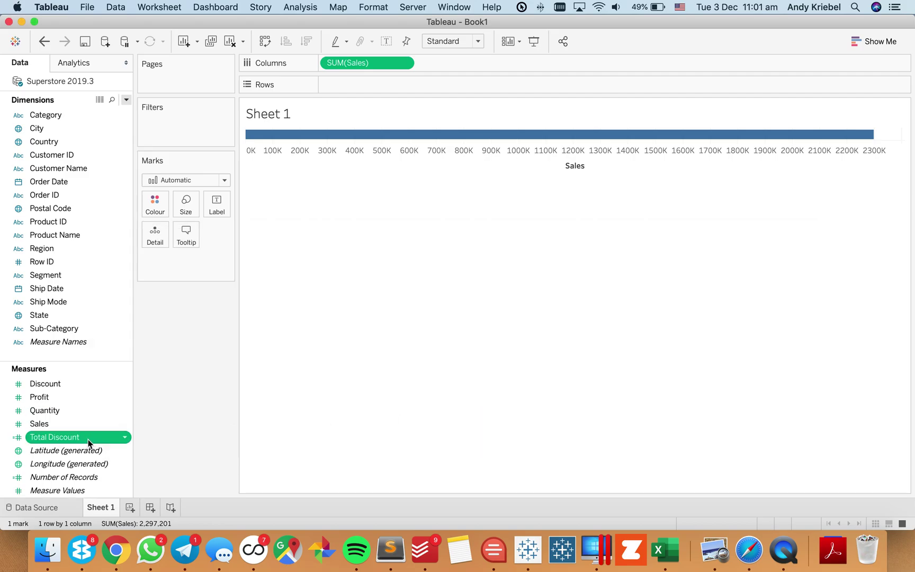
{"action": "left_click_drag", "start_coordinate": [90, 439], "coordinate": [363, 85]}
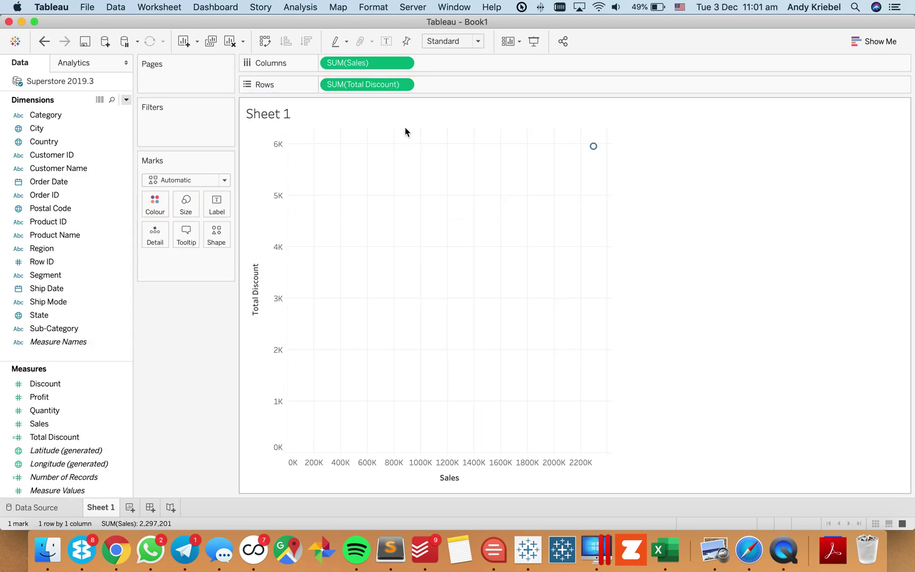
Swap axes, add Customer Name to Detail, and fit the scatter to the entire view
{"action": "left_click", "coordinate": [264, 40]}
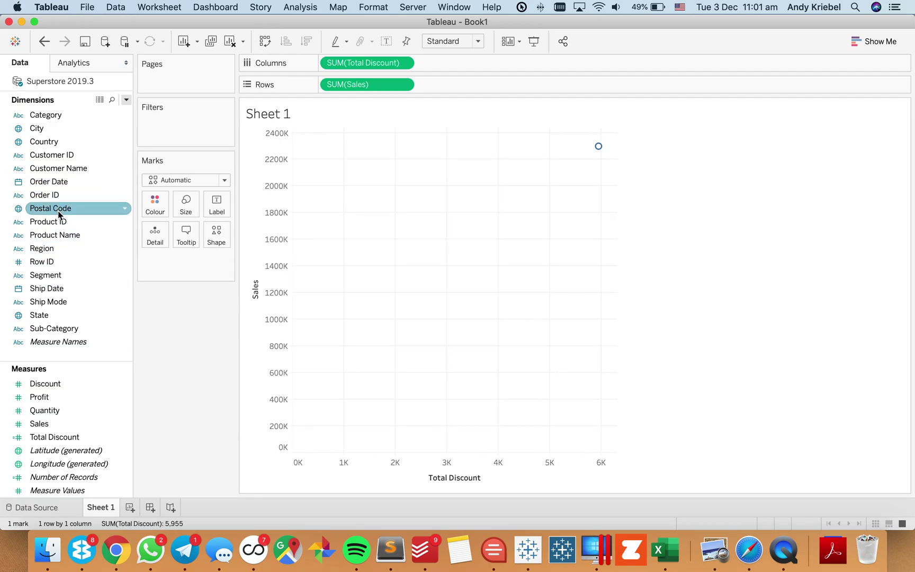
{"action": "left_click_drag", "start_coordinate": [58, 168], "coordinate": [144, 228]}
{"action": "key", "text": "super+Tab"}
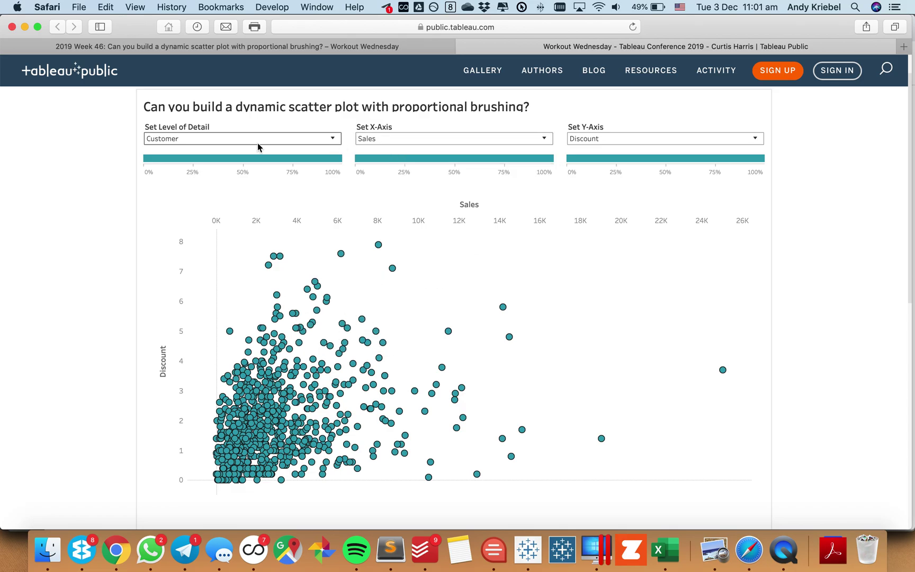
{"action": "key", "text": "super+Tab"}
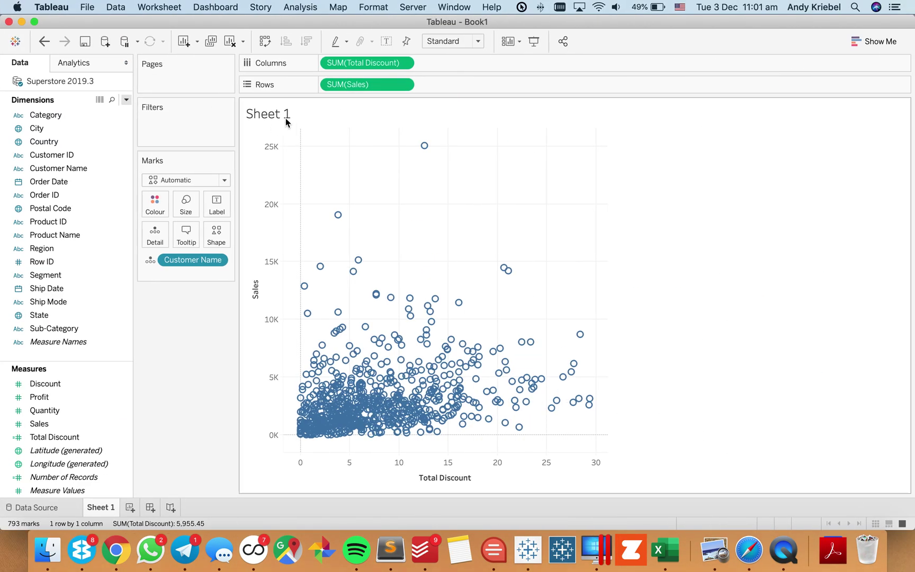
{"action": "left_click", "coordinate": [446, 42]}
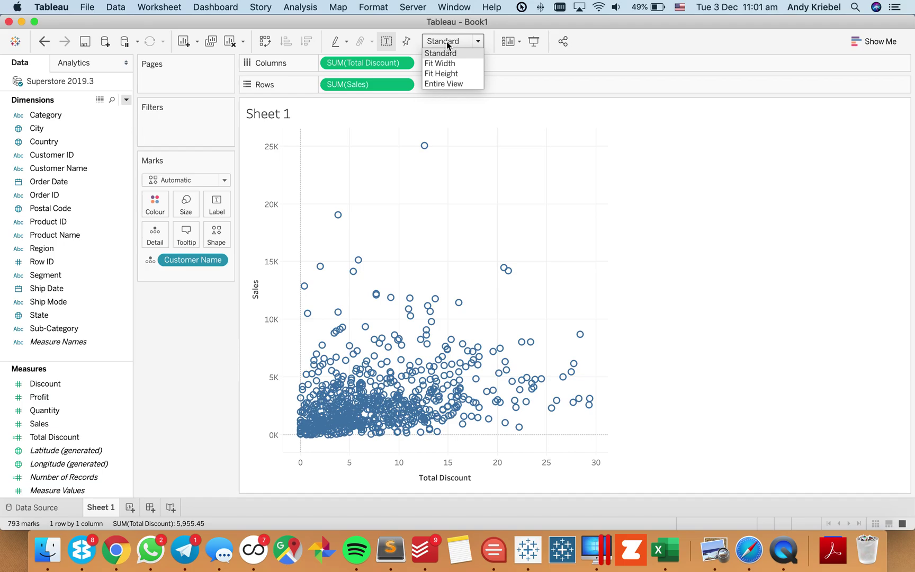
{"action": "left_click", "coordinate": [445, 84]}
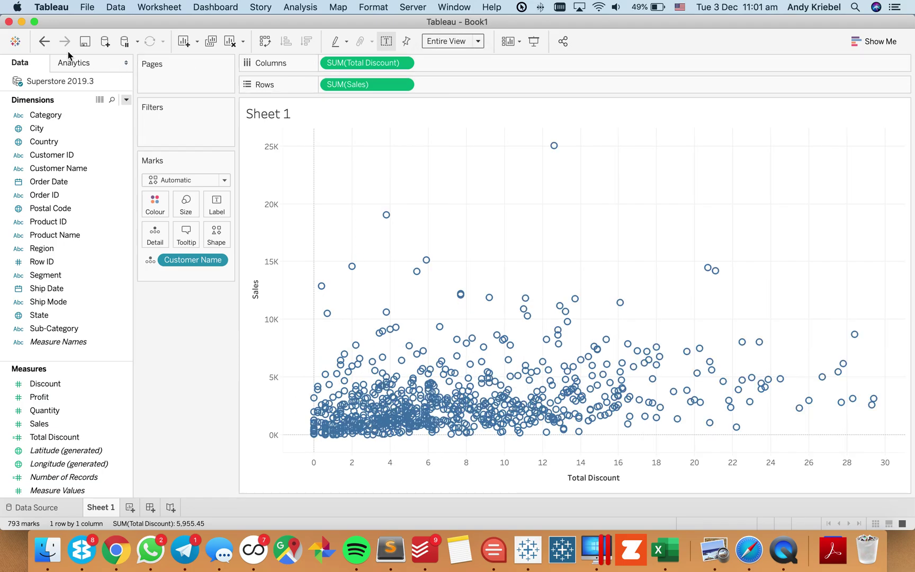
Draw the marks as teal circles at 41% opacity
{"action": "left_click", "coordinate": [174, 180]}
{"action": "left_click", "coordinate": [172, 266]}
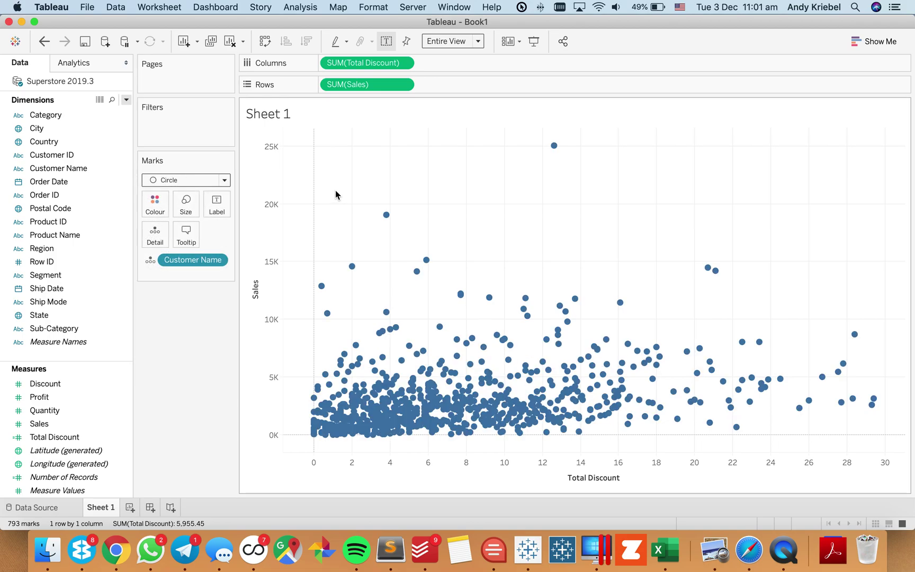
{"action": "left_click", "coordinate": [157, 206]}
{"action": "left_click", "coordinate": [162, 303]}
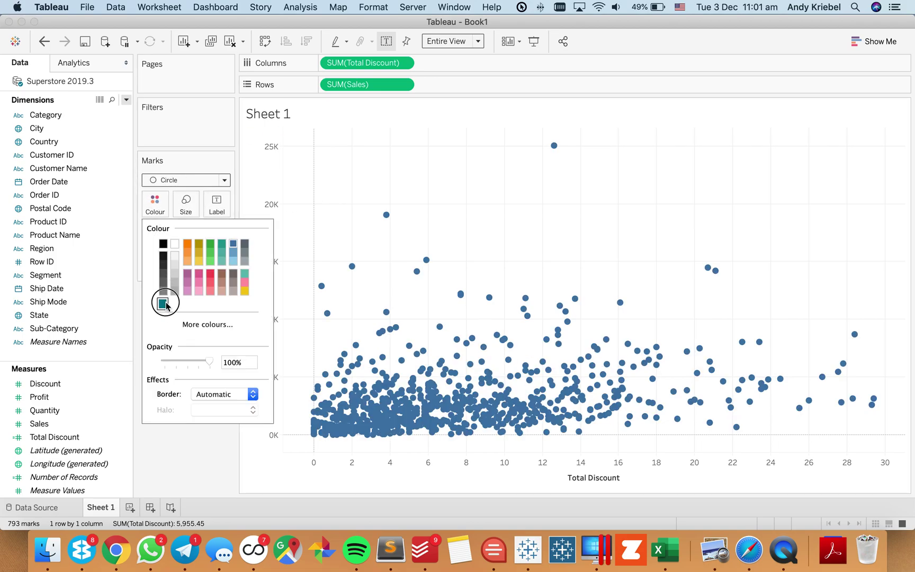
{"action": "left_click", "coordinate": [209, 362]}
{"action": "left_click_drag", "start_coordinate": [210, 363], "coordinate": [184, 363]}
{"action": "left_click", "coordinate": [335, 187]}
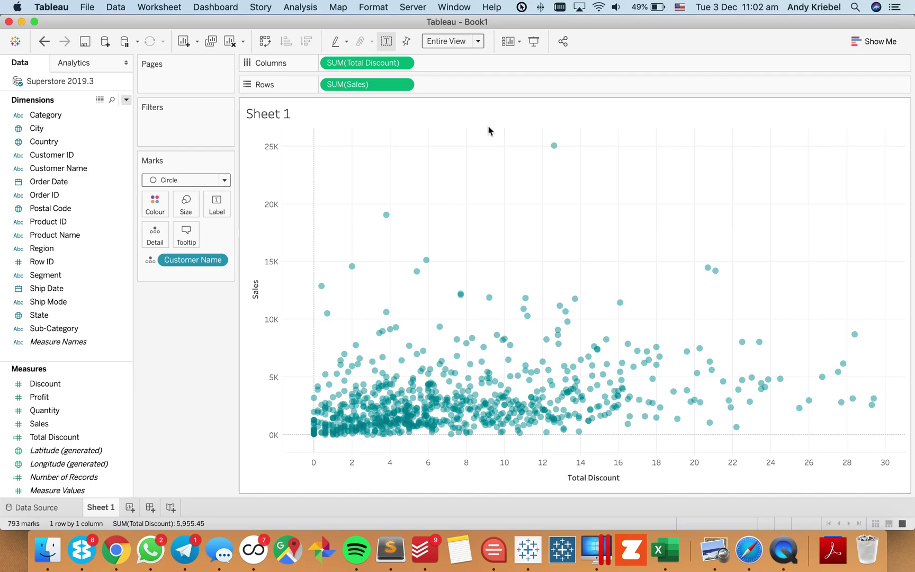
Duplicate SUM(Total Discount) on Columns as a dual axis and synchronise both axes
{"action": "left_click_drag", "start_coordinate": [361, 64], "coordinate": [457, 62]}
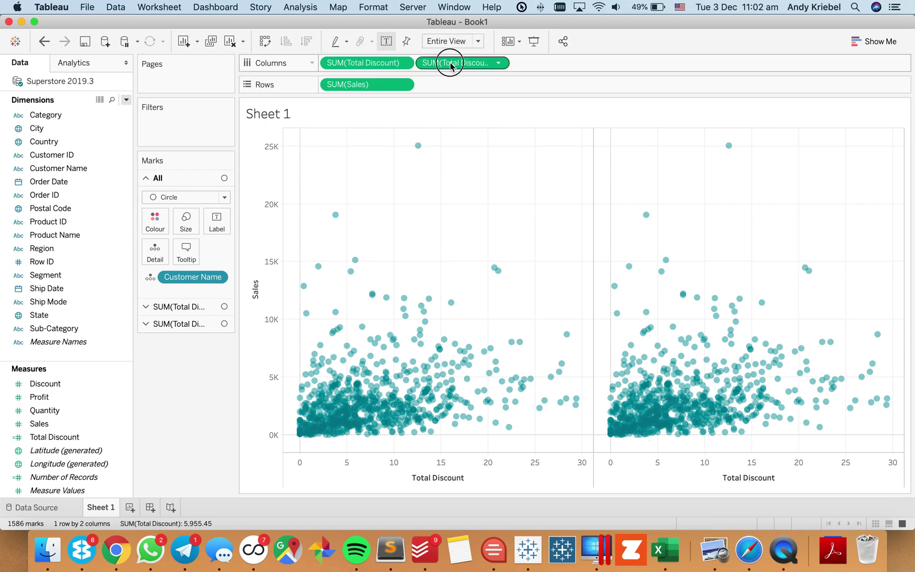
{"action": "left_click_drag", "start_coordinate": [453, 63], "coordinate": [400, 148]}
{"action": "right_click", "coordinate": [420, 147]}
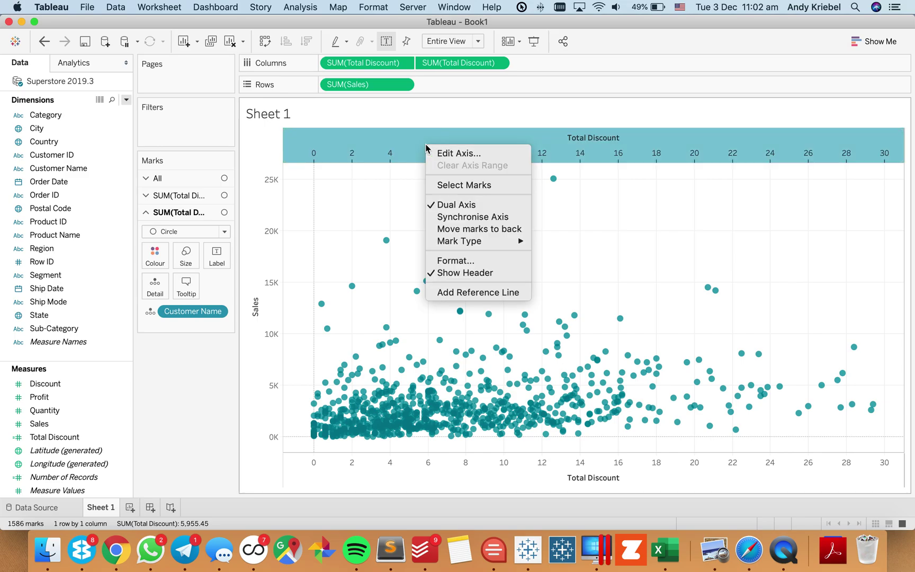
{"action": "left_click", "coordinate": [459, 217]}
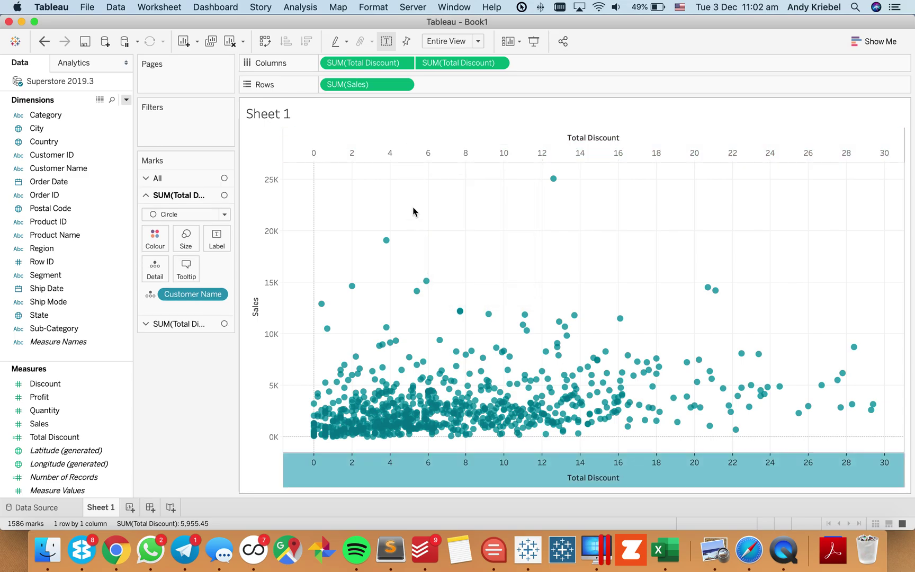
{"action": "left_click", "coordinate": [477, 258]}
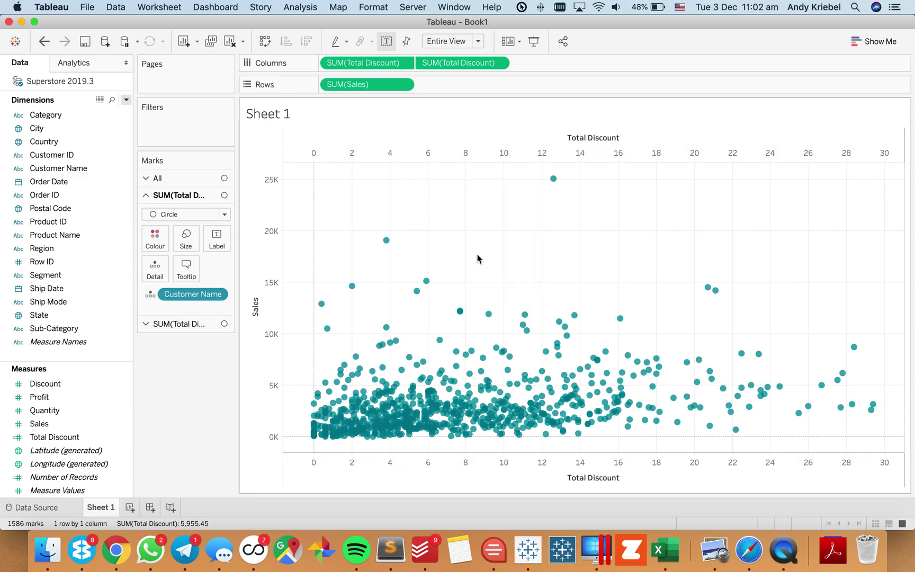
Clear the bottom axis title, set its major tick marks to None, and stretch the plot
{"action": "right_click", "coordinate": [515, 467]}
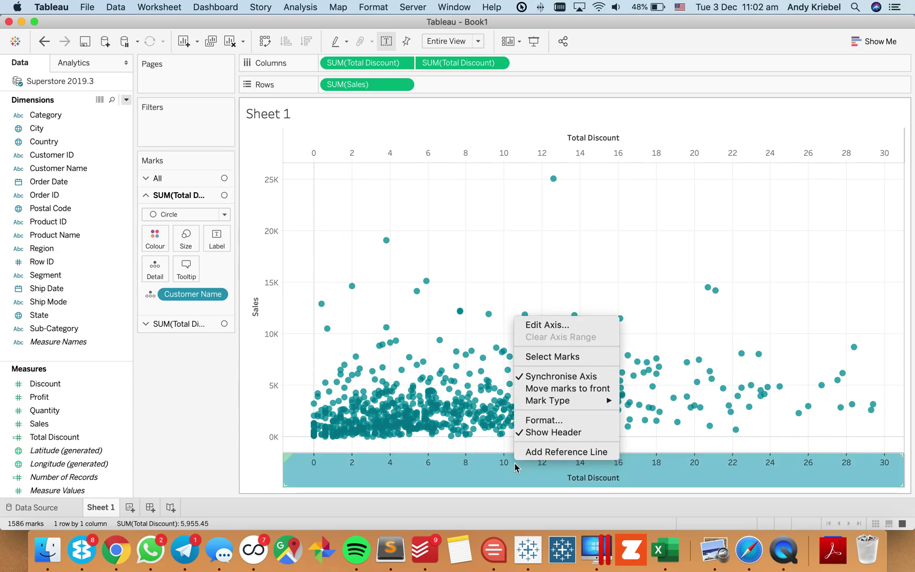
{"action": "left_click", "coordinate": [539, 326]}
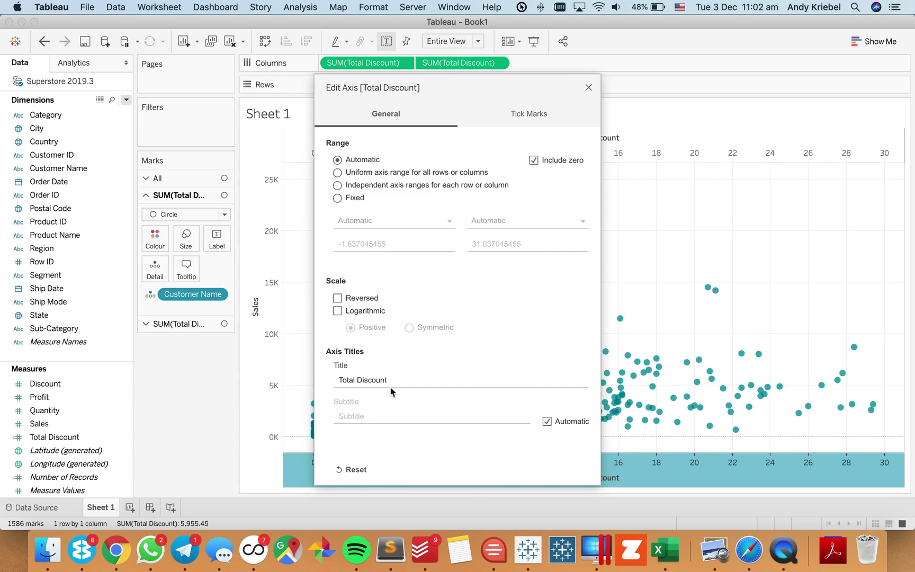
{"action": "triple_click", "coordinate": [397, 380]}
{"action": "key", "text": "BackSpace"}
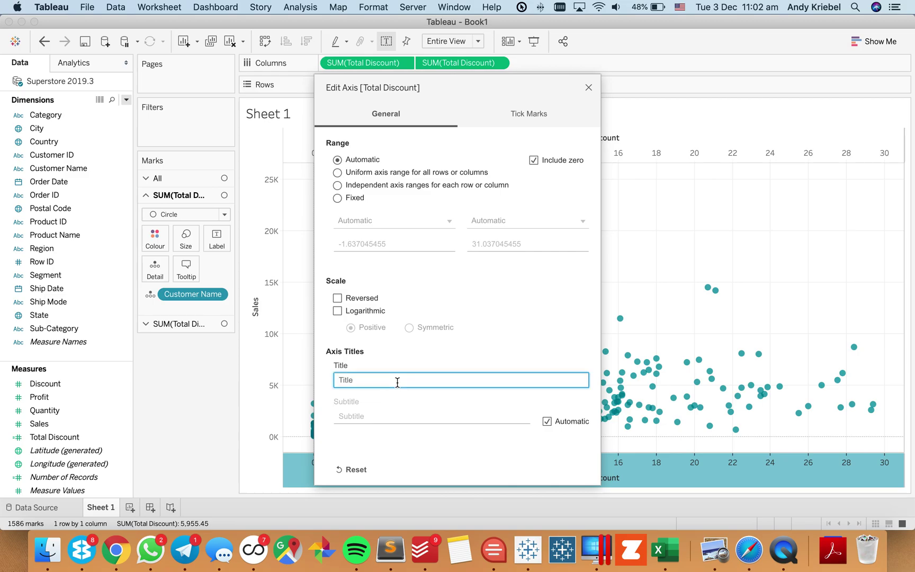
{"action": "left_click", "coordinate": [513, 115]}
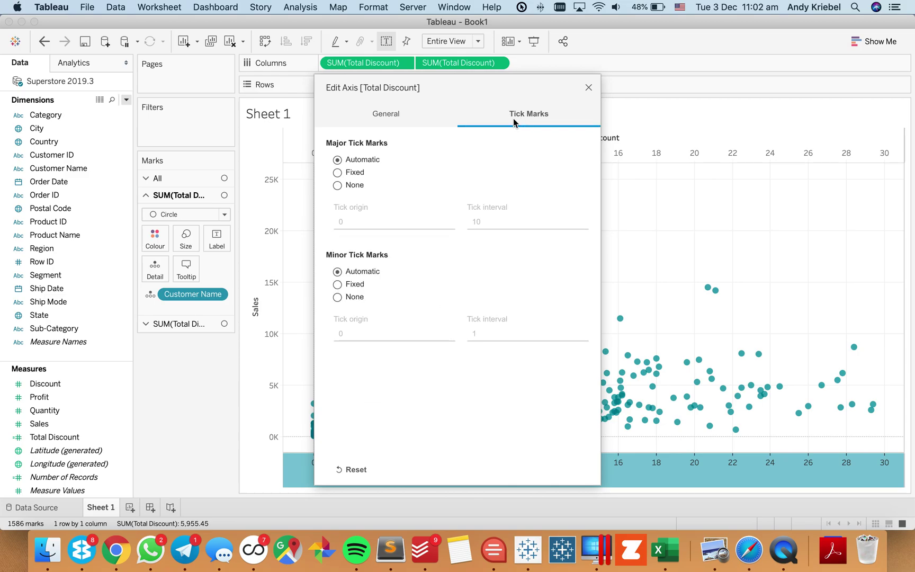
{"action": "left_click", "coordinate": [352, 186]}
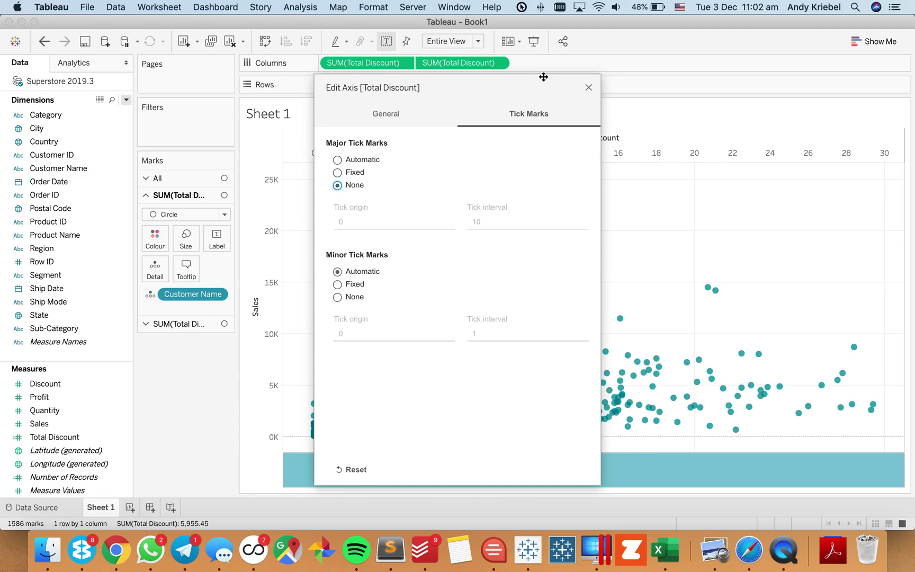
{"action": "left_click", "coordinate": [590, 88]}
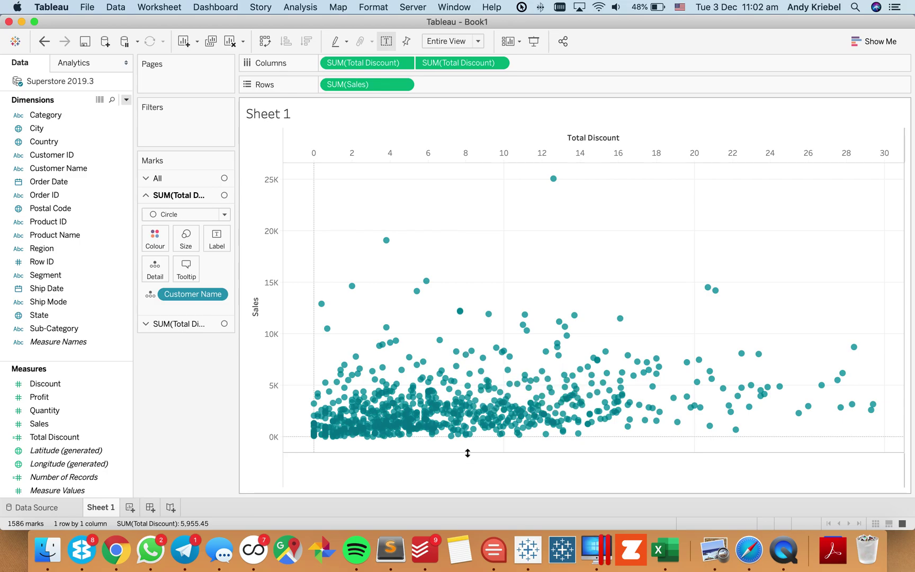
{"action": "left_click_drag", "start_coordinate": [468, 454], "coordinate": [467, 466]}
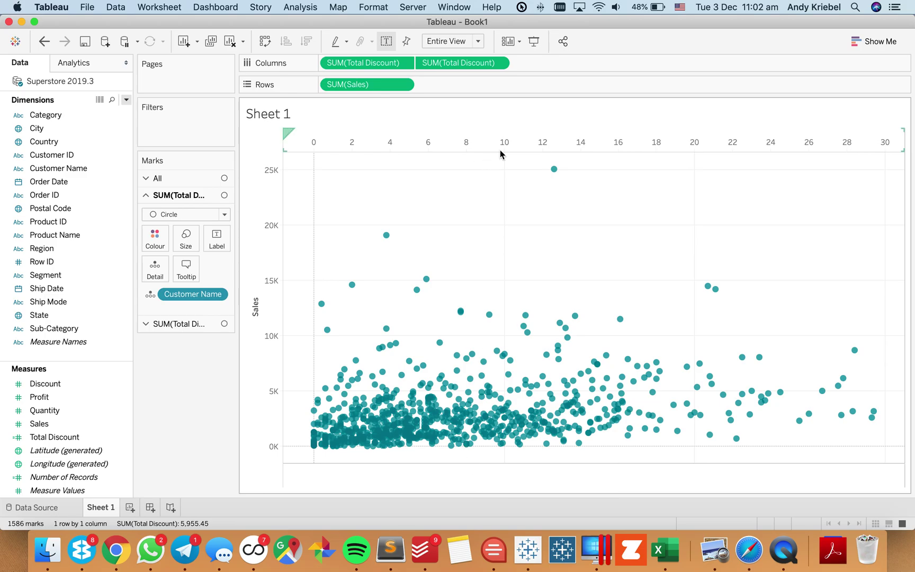
Undo the resize and set the Total Header and Default Pane borders to None
{"action": "left_click", "coordinate": [44, 41]}
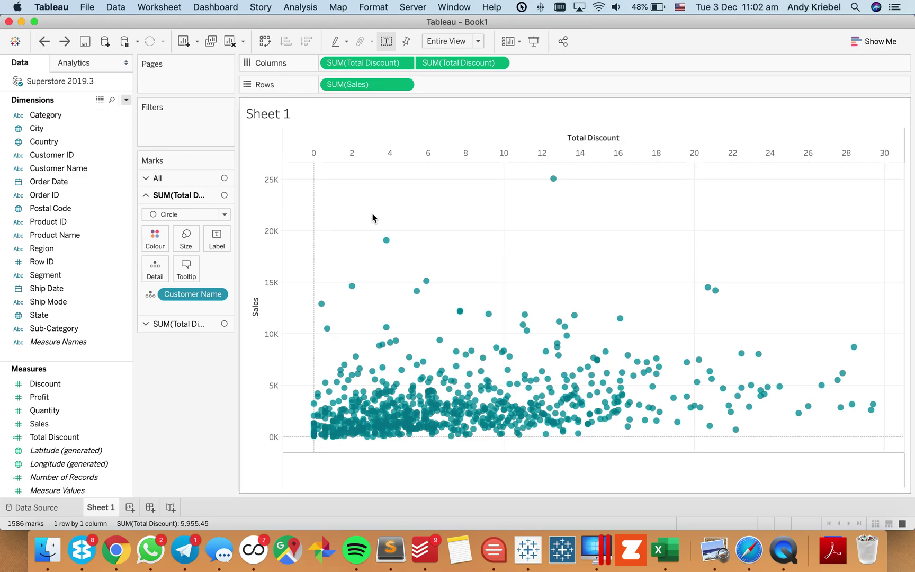
{"action": "right_click", "coordinate": [440, 213]}
{"action": "left_click", "coordinate": [476, 277]}
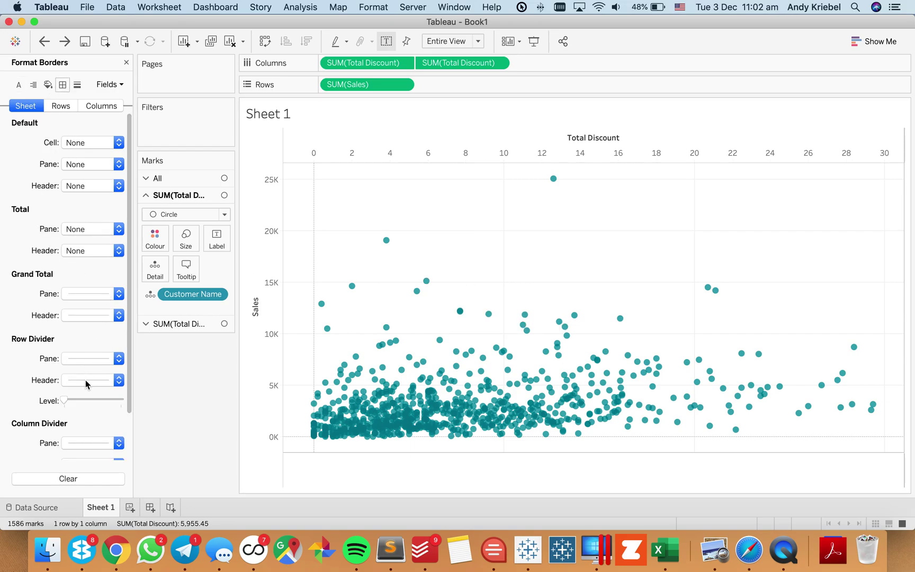
{"action": "left_click", "coordinate": [91, 250]}
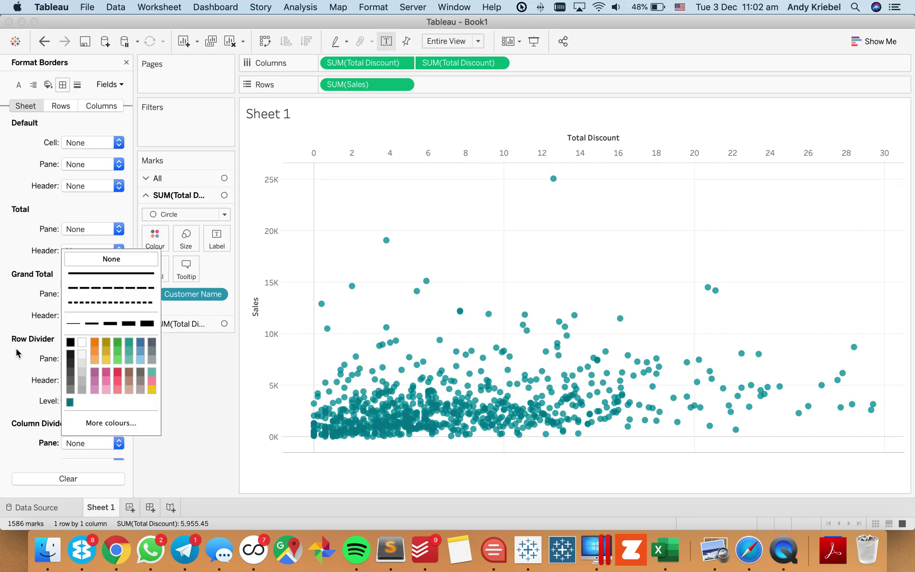
{"action": "left_click", "coordinate": [102, 262]}
{"action": "left_click", "coordinate": [118, 164]}
{"action": "left_click", "coordinate": [112, 174]}
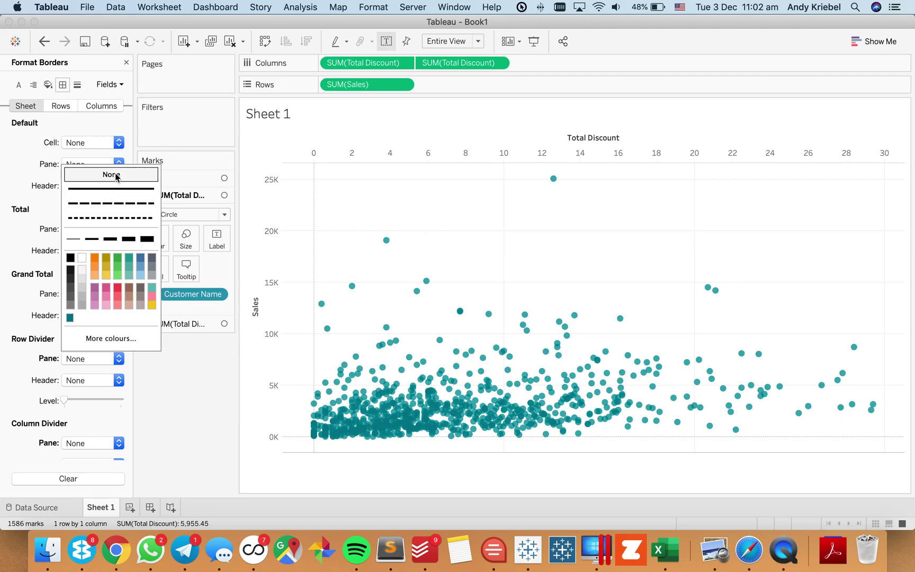
{"action": "left_click", "coordinate": [487, 224]}
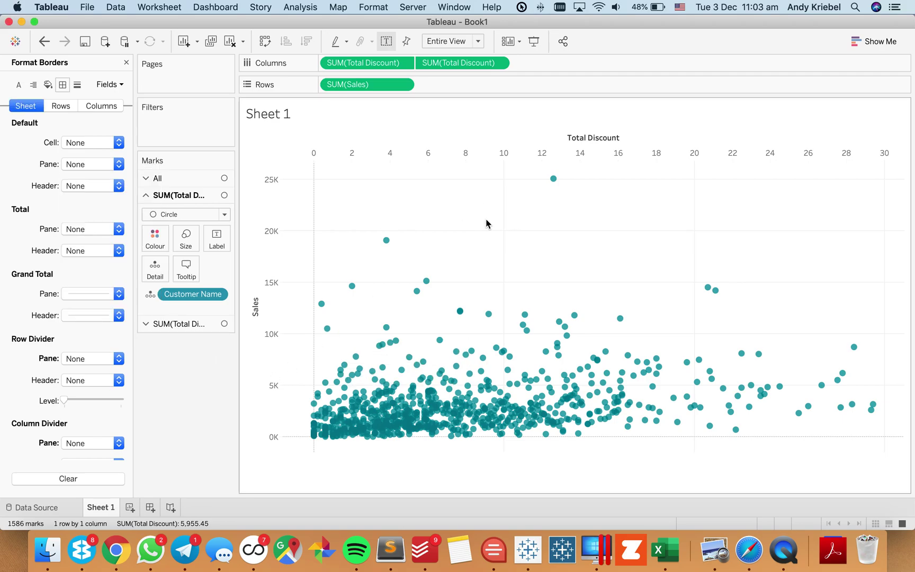
Compare against the reference chart, try and undo a row/column swap, and close Format
{"action": "key", "text": "super+Tab"}
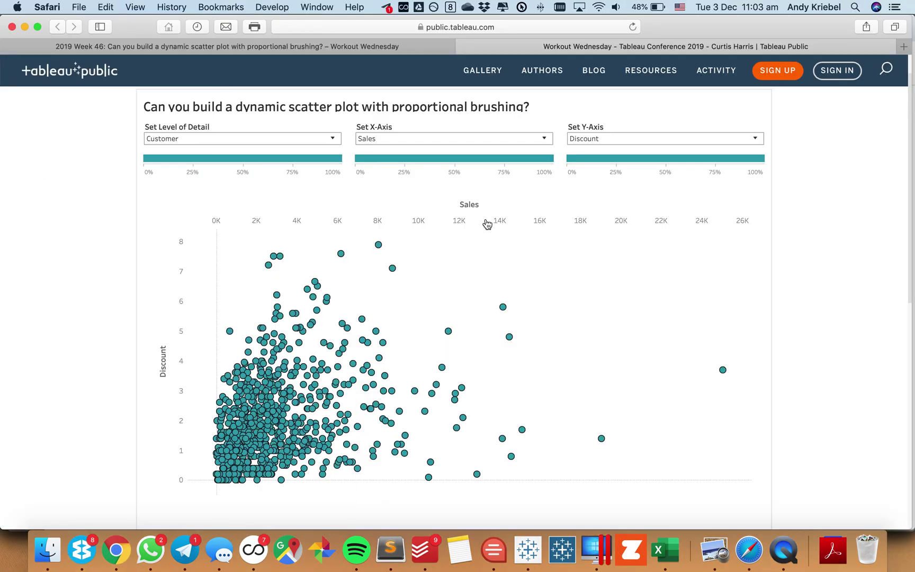
{"action": "key", "text": "super+Tab"}
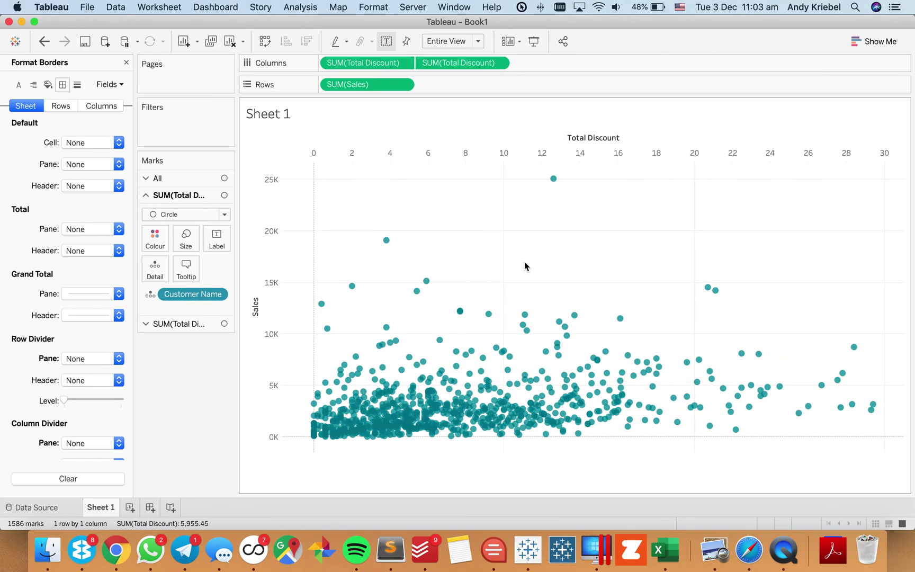
{"action": "key", "text": "super+Tab"}
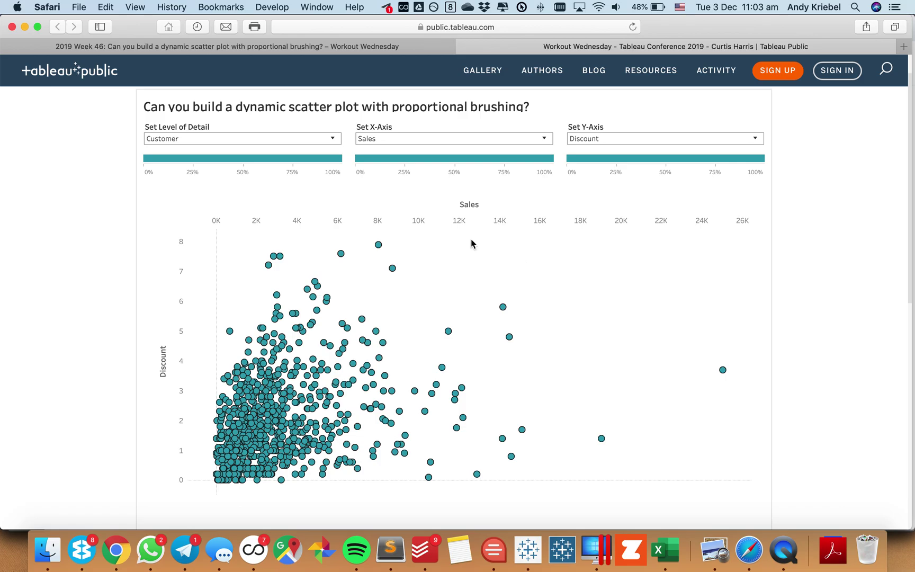
{"action": "key", "text": "super+Tab"}
{"action": "left_click", "coordinate": [264, 41]}
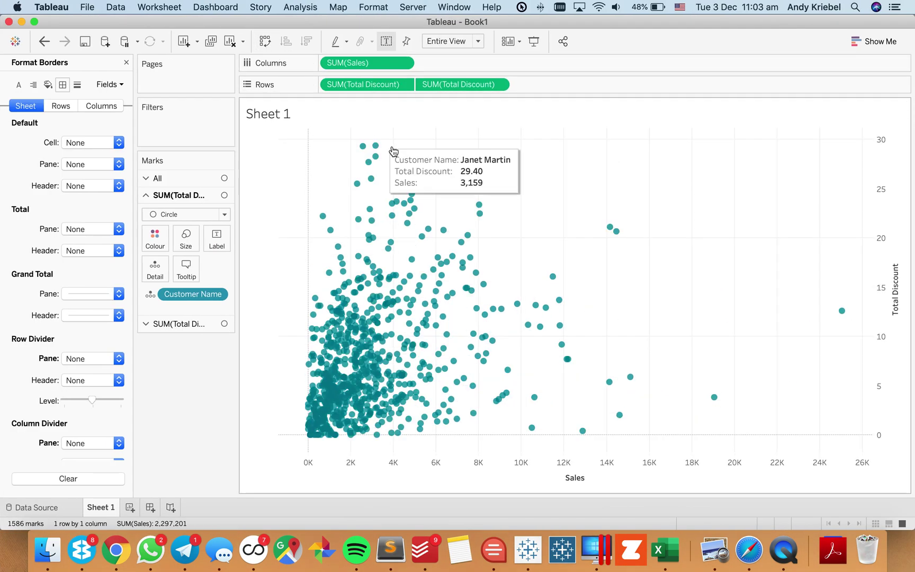
{"action": "left_click", "coordinate": [44, 41]}
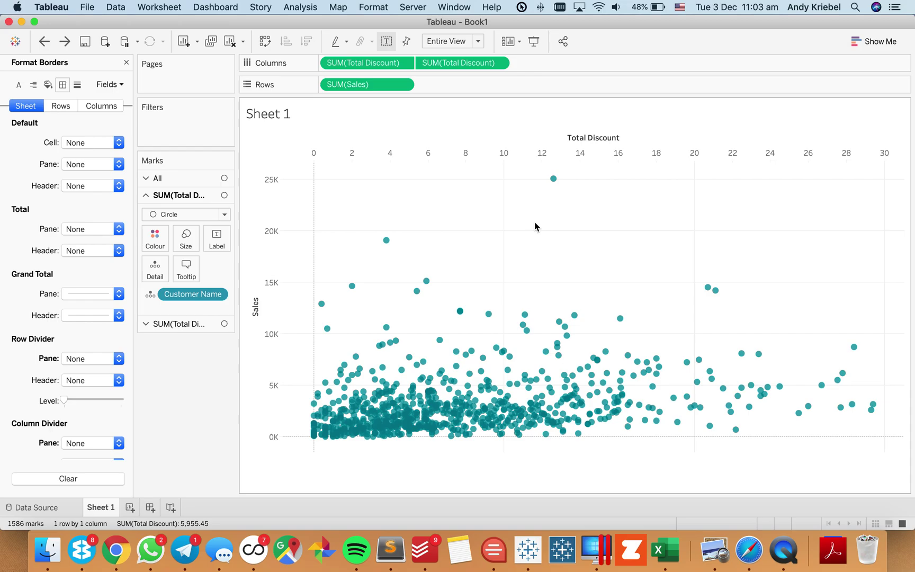
{"action": "left_click", "coordinate": [125, 63]}
Duplicate Sheet 1 and drop the second SUM(Total Discount) from Columns
{"action": "right_click", "coordinate": [110, 510]}
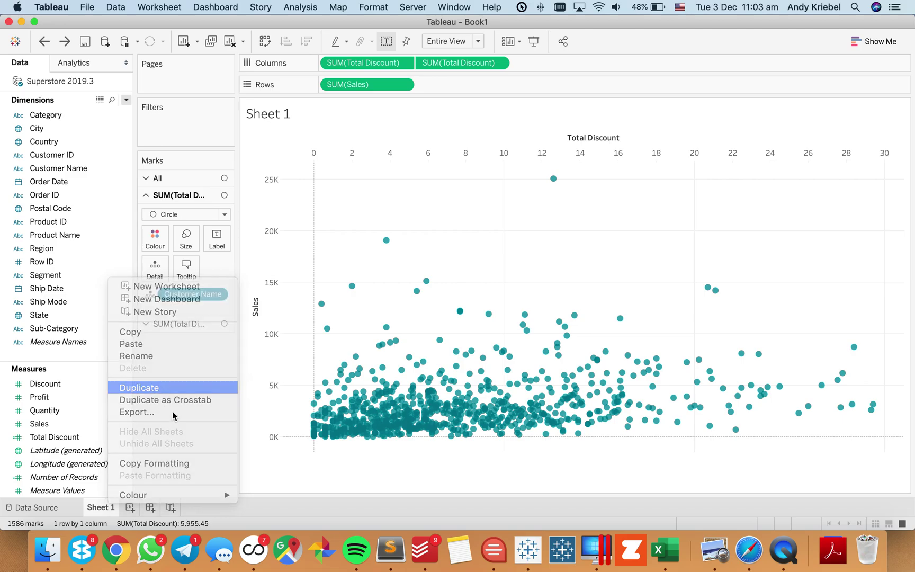
{"action": "left_click", "coordinate": [159, 387]}
{"action": "left_click_drag", "start_coordinate": [445, 64], "coordinate": [440, 46]}
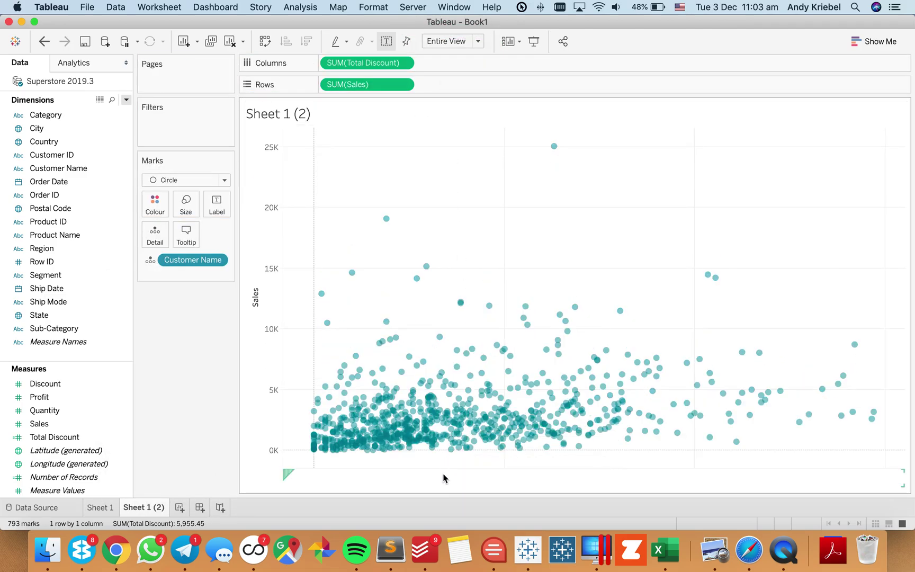
Set the Total Discount axis major tick marks back to Automatic
{"action": "right_click", "coordinate": [444, 479]}
{"action": "left_click", "coordinate": [471, 436]}
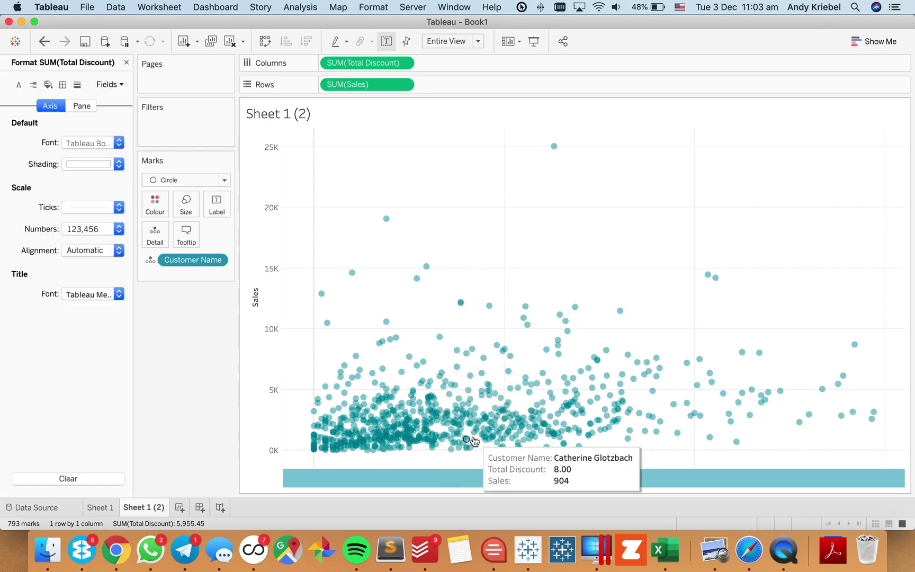
{"action": "double_click", "coordinate": [378, 483]}
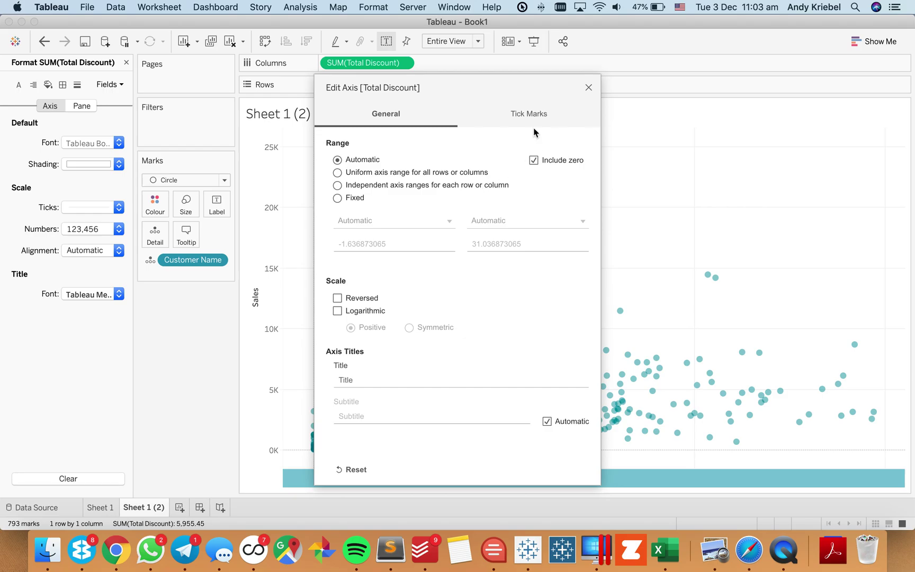
{"action": "left_click", "coordinate": [532, 116]}
{"action": "left_click", "coordinate": [356, 158]}
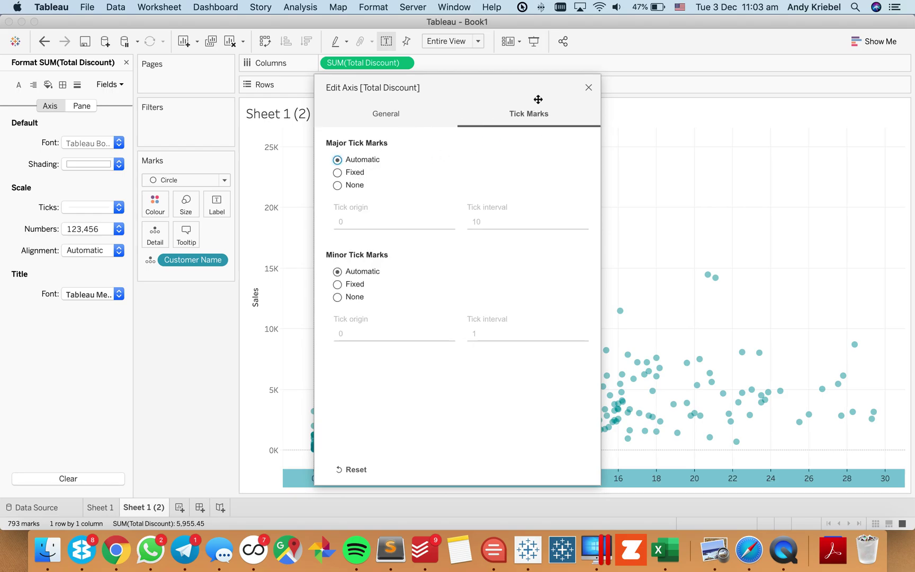
{"action": "left_click", "coordinate": [588, 87]}
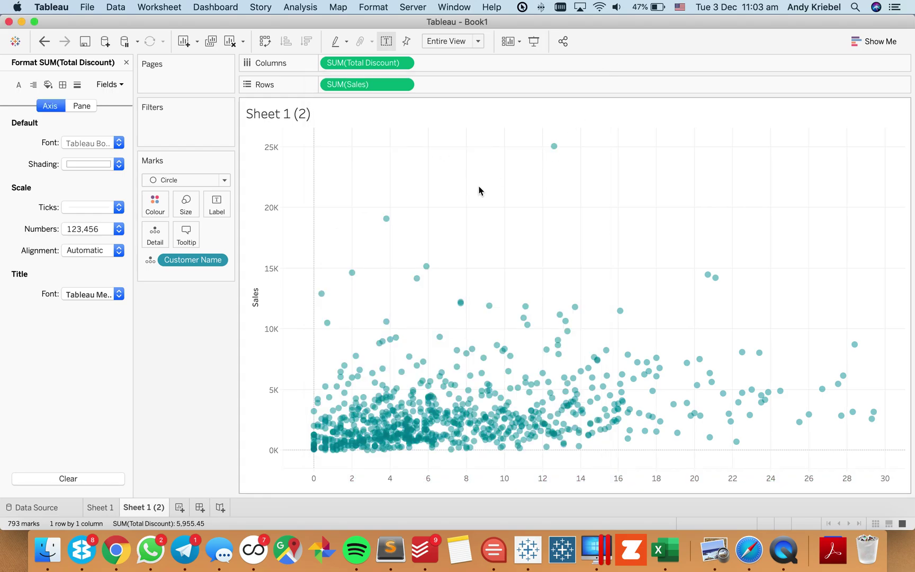
Add an AVG(0) field to Columns and remove Customer Name from its Marks card
{"action": "double_click", "coordinate": [432, 63]}
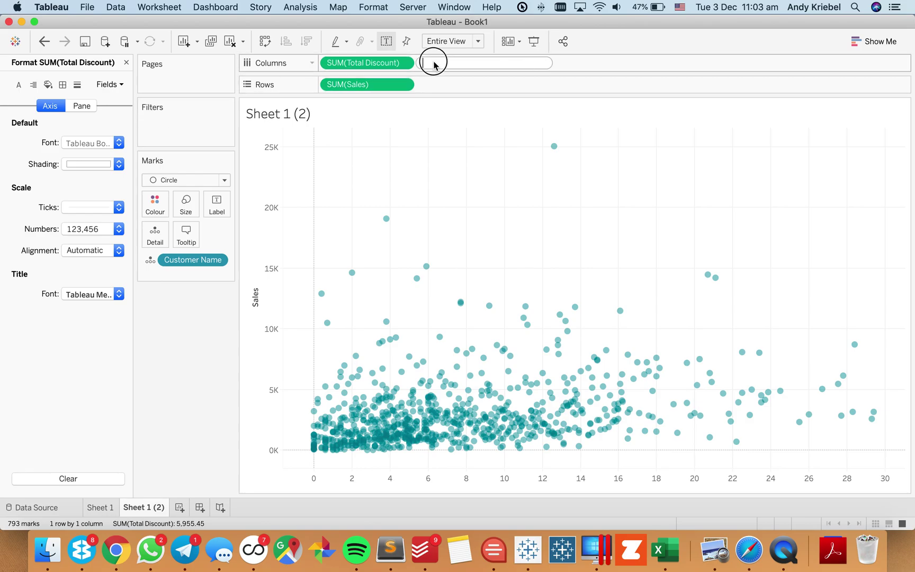
{"action": "type", "text": "AVG(0)"}
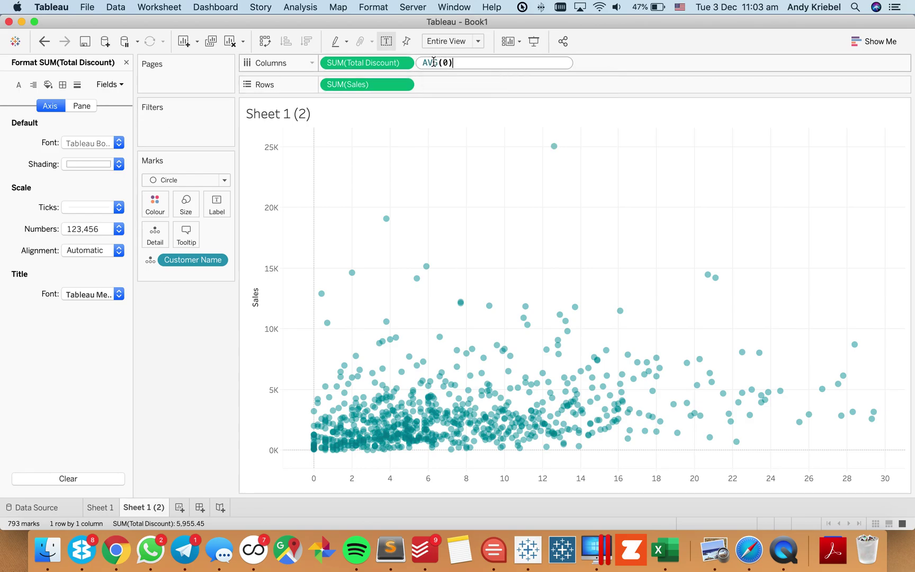
{"action": "key", "text": "Return"}
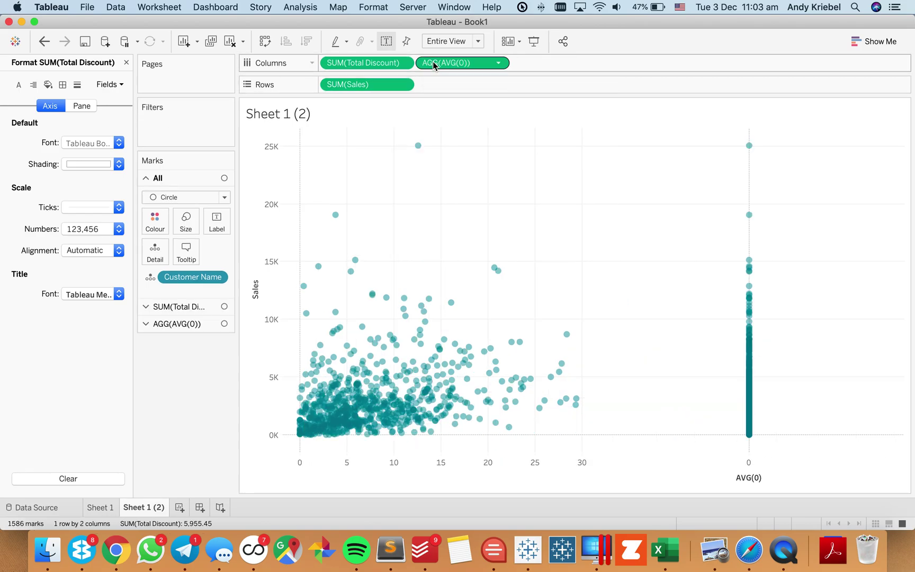
{"action": "left_click", "coordinate": [174, 324]}
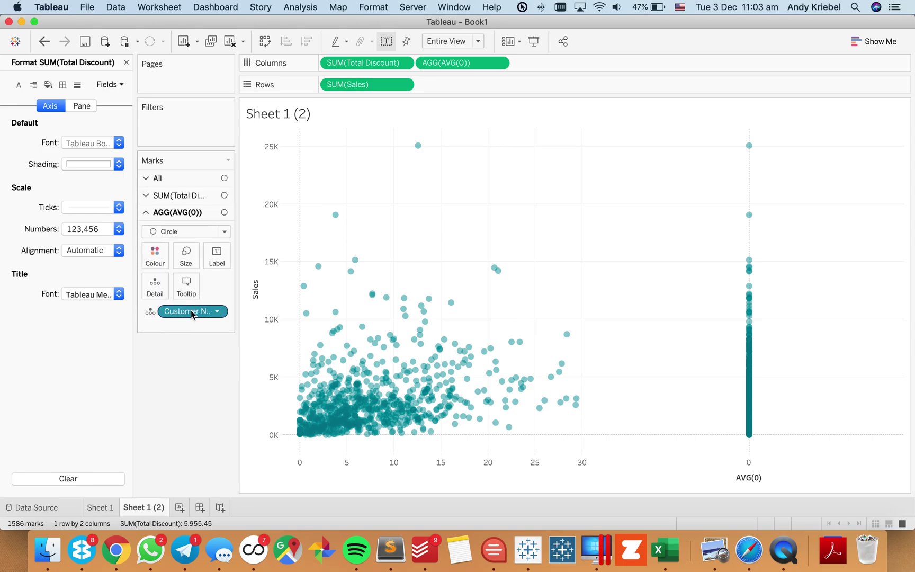
{"action": "left_click_drag", "start_coordinate": [192, 314], "coordinate": [190, 382]}
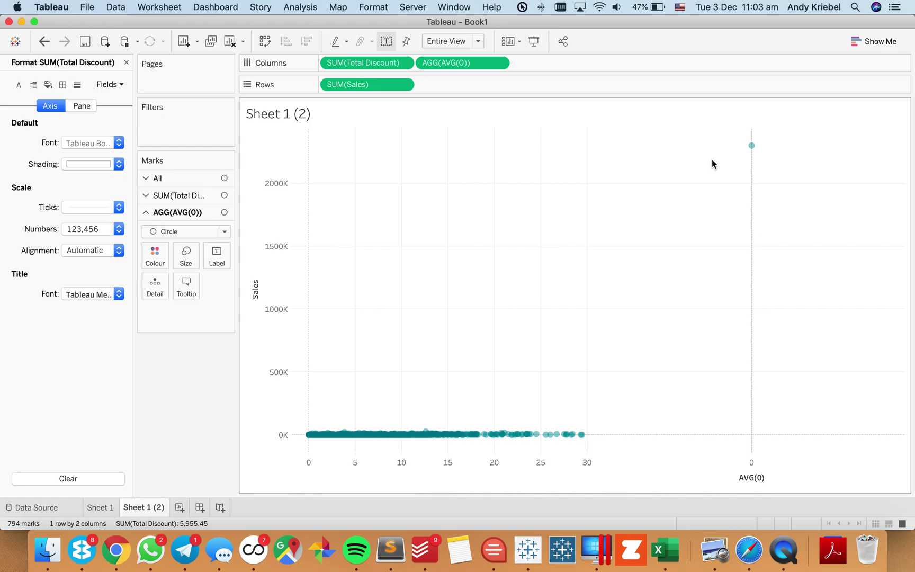
Make AVG(0) a dual axis and synchronise it with Total Discount
{"action": "left_click", "coordinate": [499, 63]}
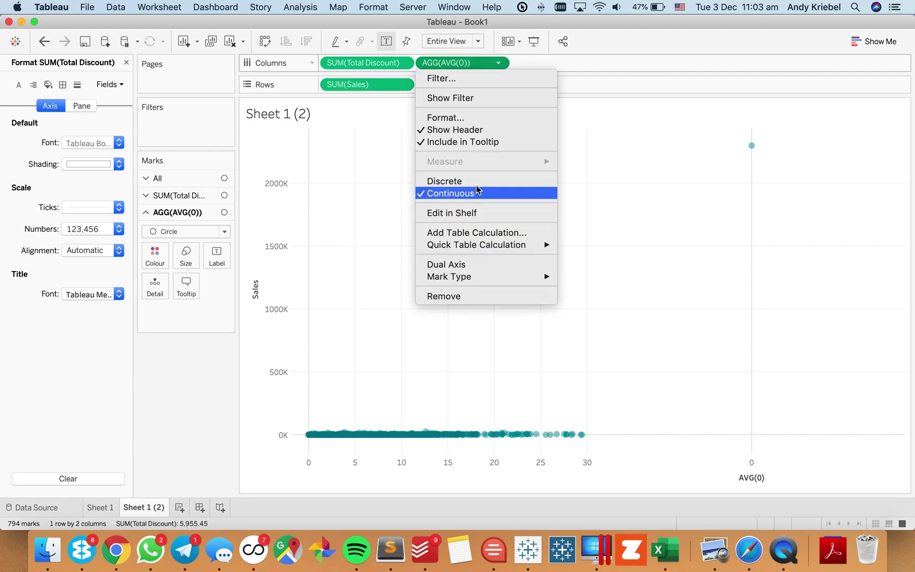
{"action": "left_click", "coordinate": [476, 263]}
{"action": "right_click", "coordinate": [469, 152]}
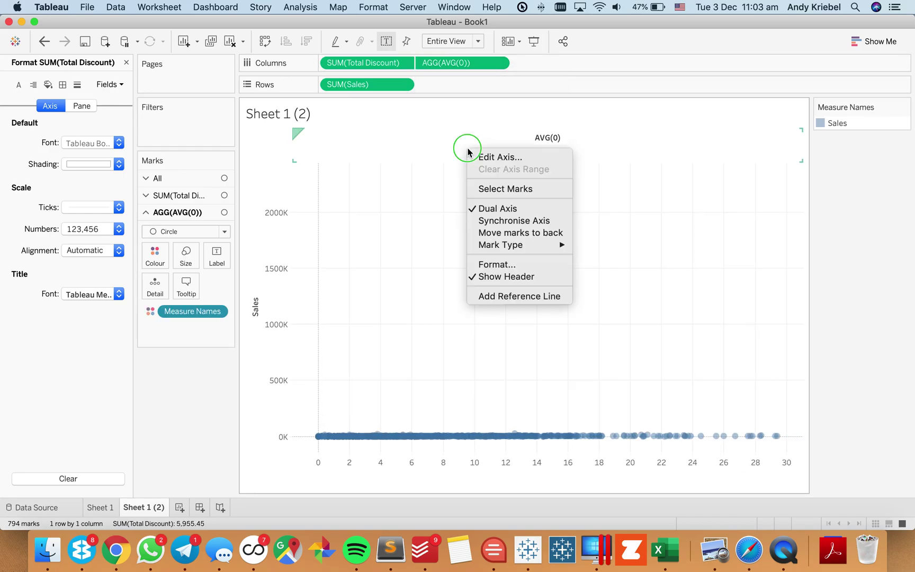
{"action": "left_click", "coordinate": [498, 220]}
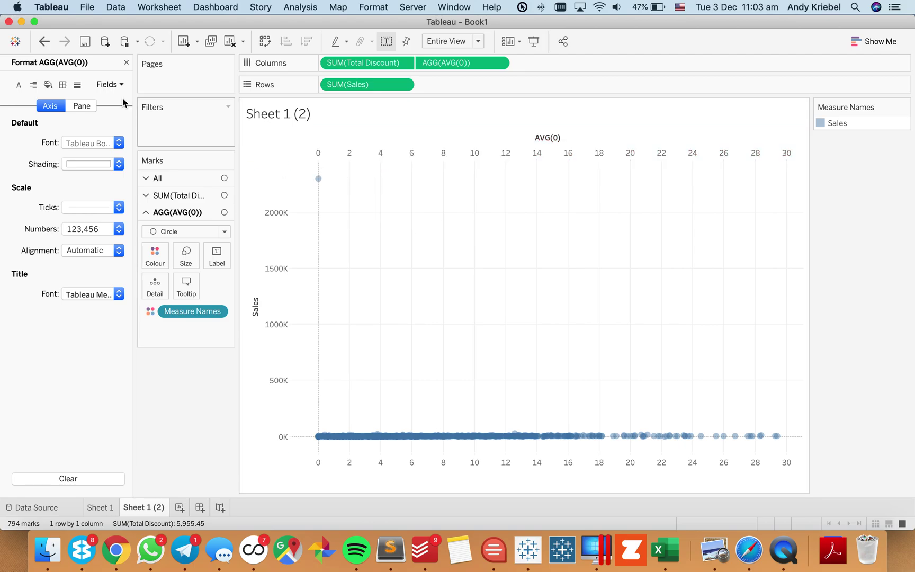
{"action": "left_click", "coordinate": [125, 62]}
Remove Measure Names from Colour and add Customer Name as Detail to the AVG(0) layer
{"action": "left_click", "coordinate": [175, 178]}
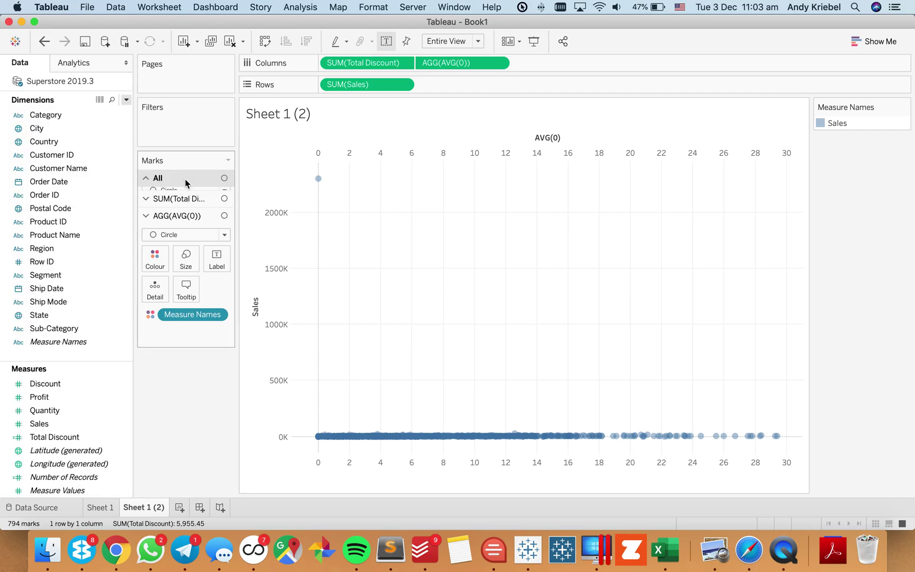
{"action": "left_click_drag", "start_coordinate": [187, 277], "coordinate": [185, 416]}
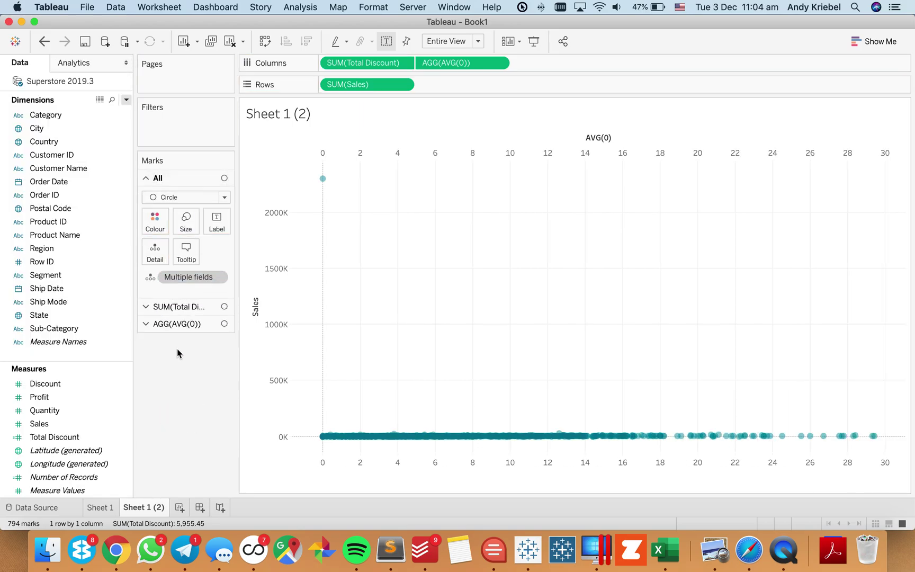
{"action": "left_click", "coordinate": [174, 324]}
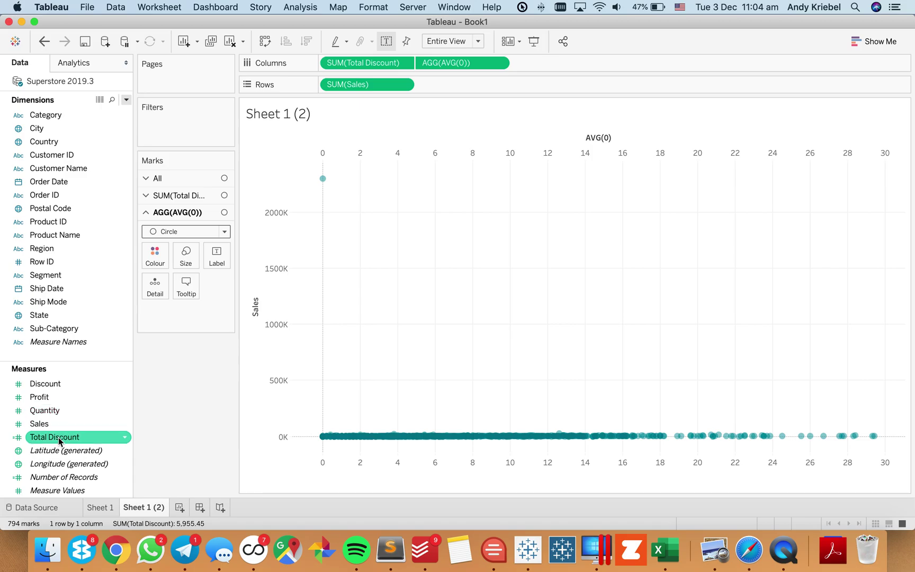
{"action": "left_click_drag", "start_coordinate": [58, 168], "coordinate": [155, 284]}
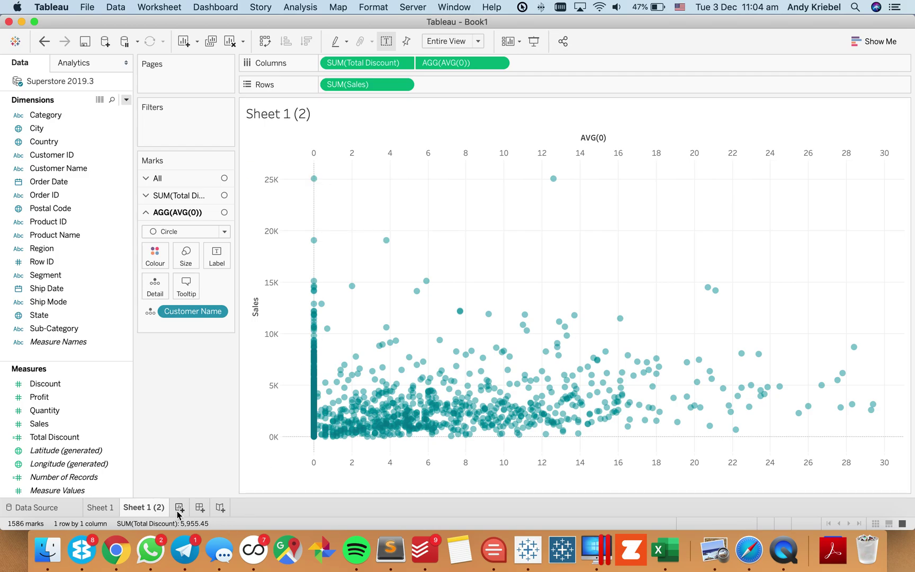
{"action": "left_click", "coordinate": [100, 508]}
{"action": "left_click", "coordinate": [155, 510]}
Set the AVG(0) layer's colour opacity to 0%
{"action": "mouse_move", "coordinate": [315, 181]}
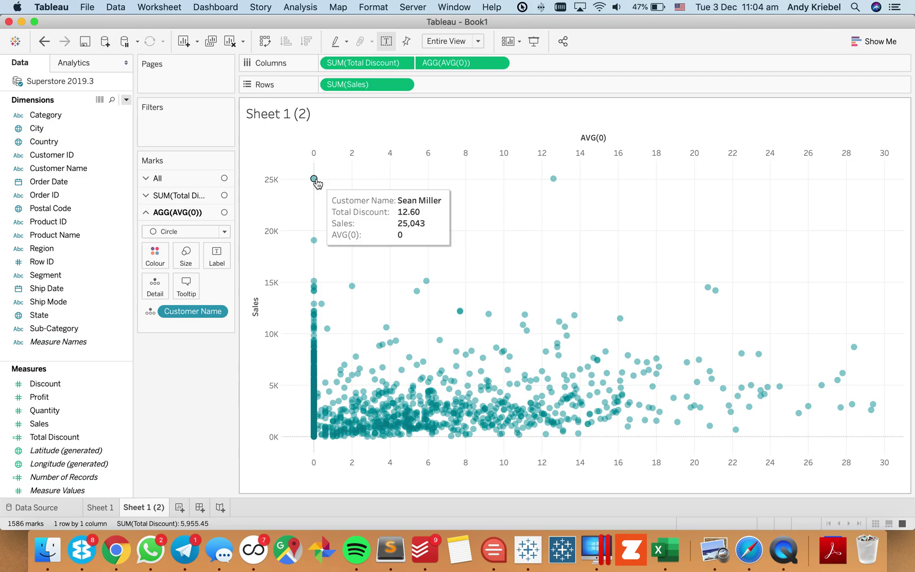
{"action": "left_click", "coordinate": [155, 257]}
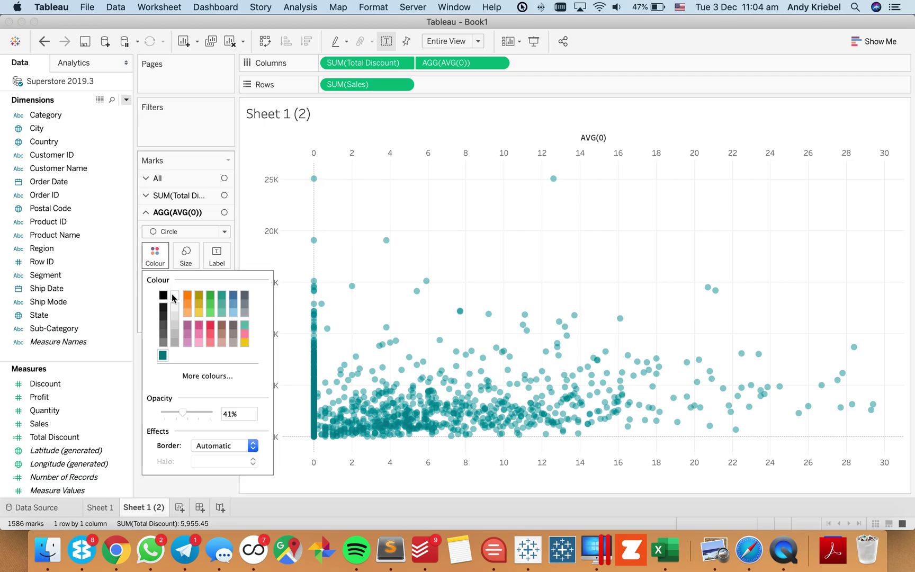
{"action": "left_click_drag", "start_coordinate": [189, 416], "coordinate": [153, 415]}
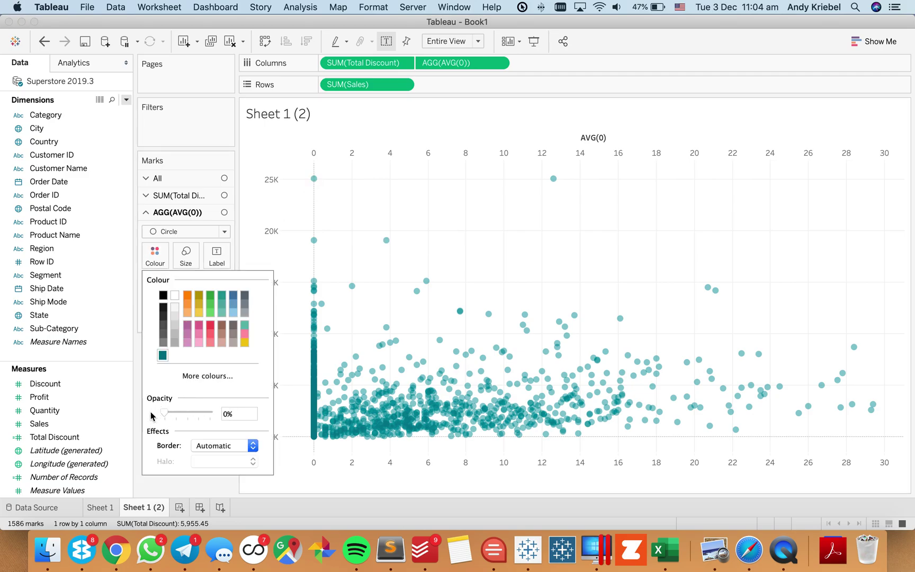
{"action": "left_click", "coordinate": [521, 244]}
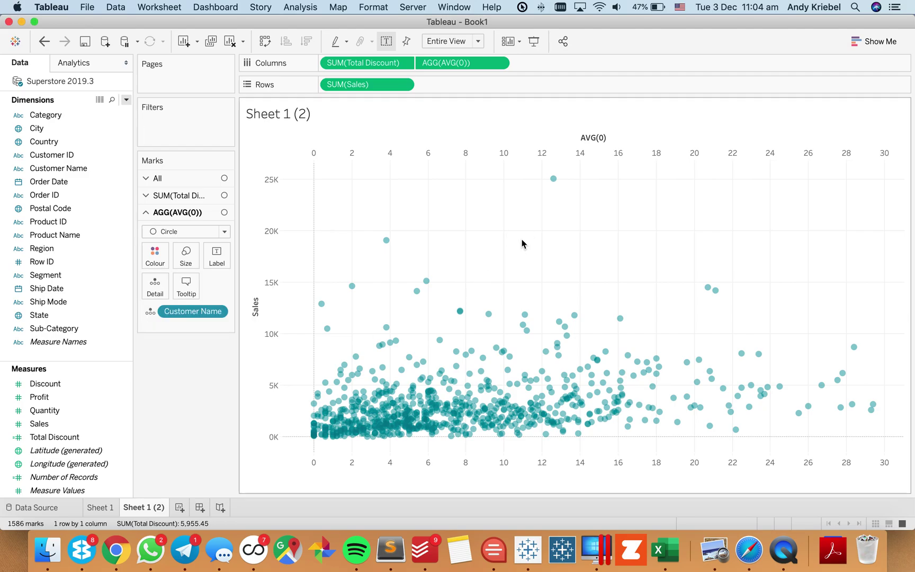
{"action": "left_click", "coordinate": [99, 507]}
{"action": "left_click", "coordinate": [150, 511]}
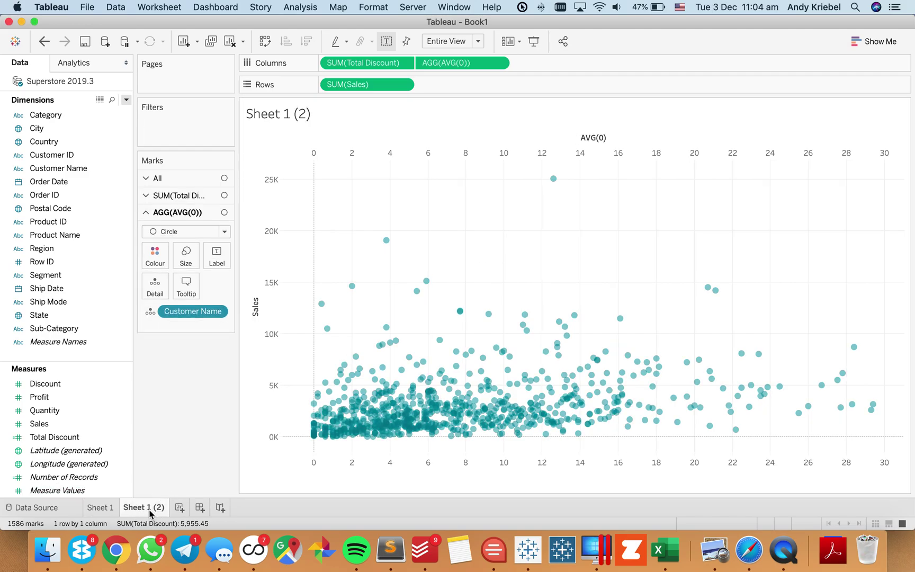
Retitle the top AVG(0) axis to TOTAL DISCOUNT
{"action": "double_click", "coordinate": [586, 139]}
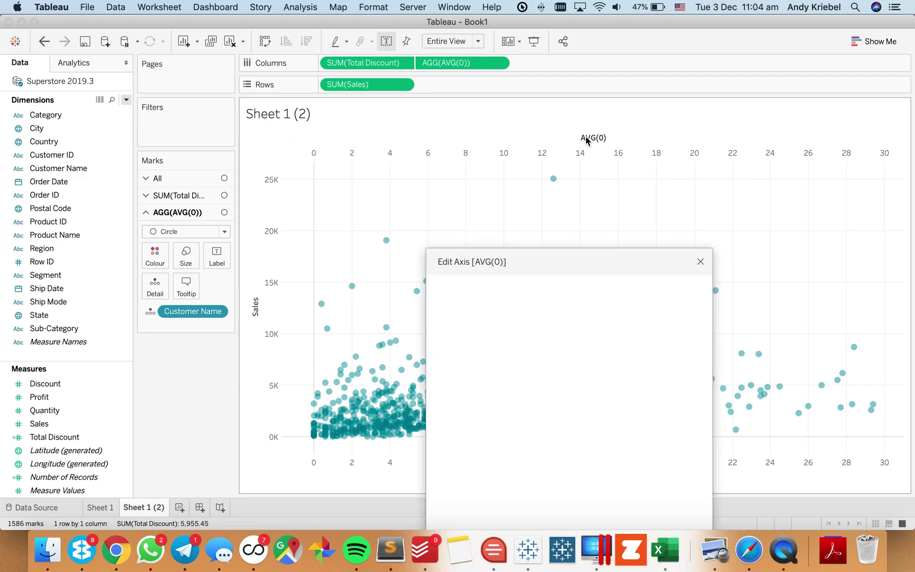
{"action": "triple_click", "coordinate": [372, 393]}
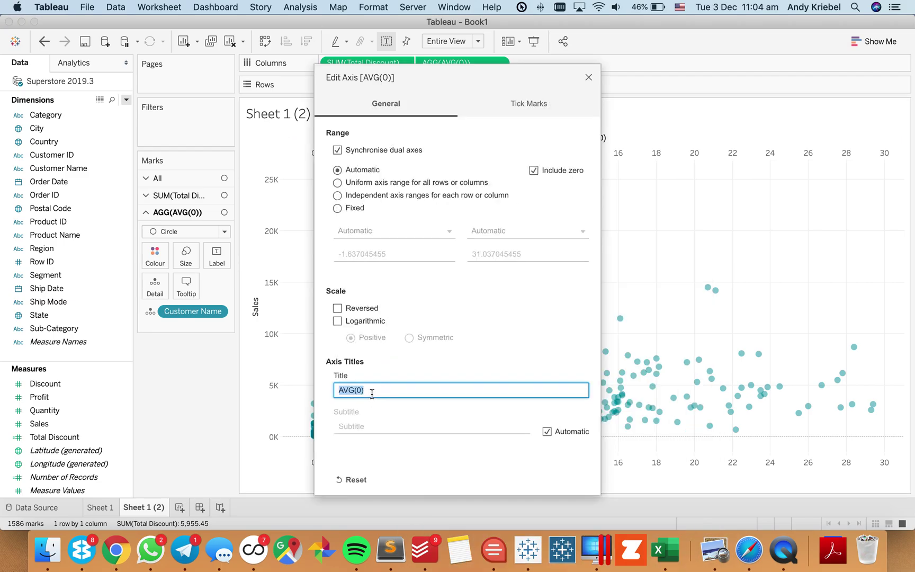
{"action": "type", "text": "TOTAL DISCOUNT"}
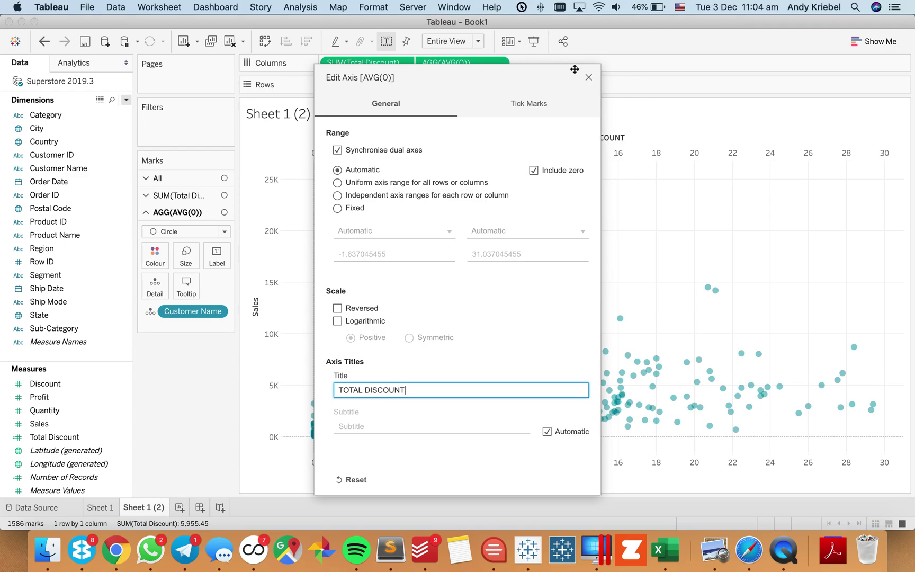
{"action": "left_click", "coordinate": [589, 77]}
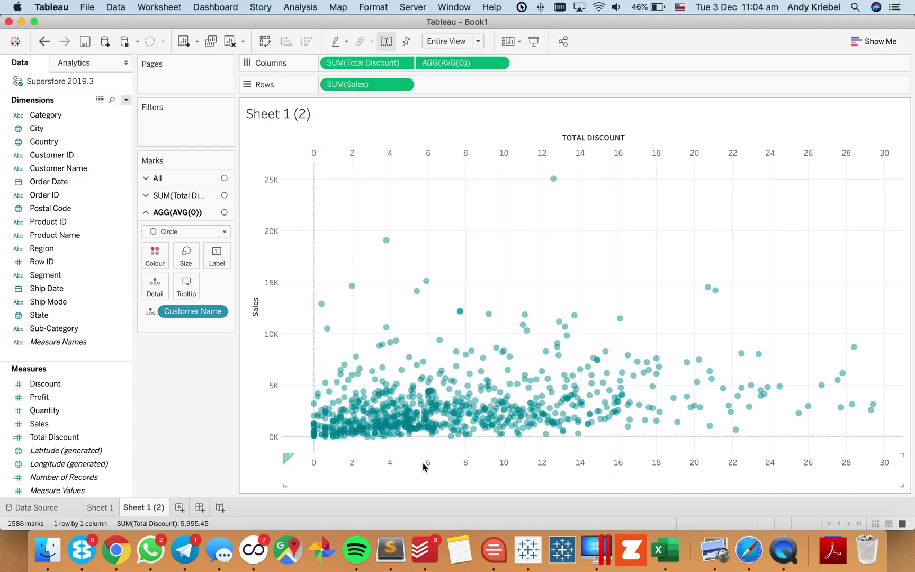
Set the bottom Total Discount axis major tick marks to None
{"action": "double_click", "coordinate": [422, 463]}
{"action": "left_click", "coordinate": [524, 112]}
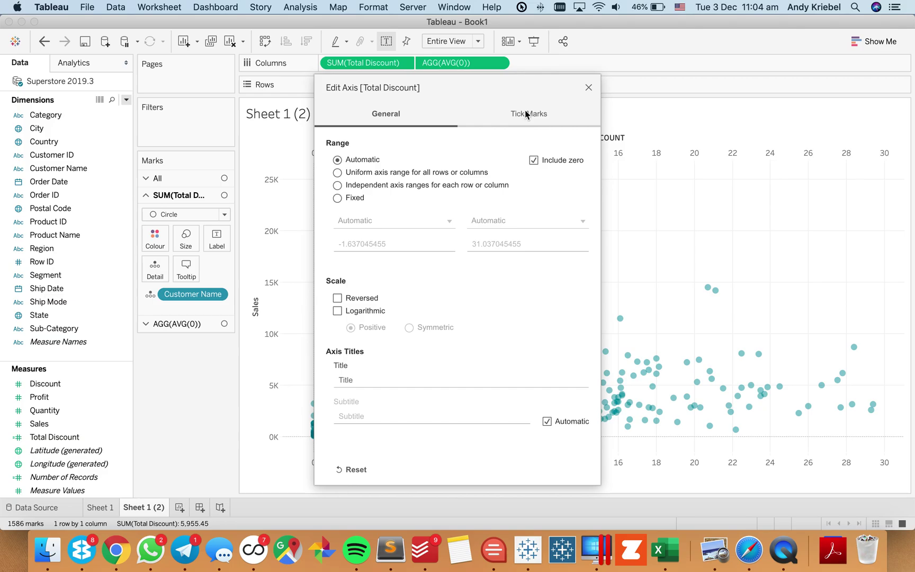
{"action": "left_click", "coordinate": [357, 185]}
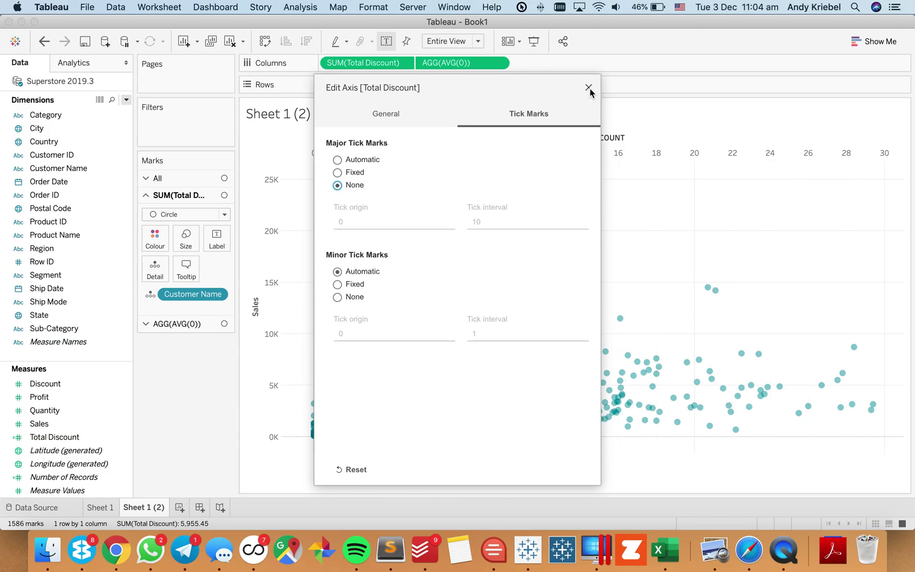
{"action": "left_click", "coordinate": [589, 87]}
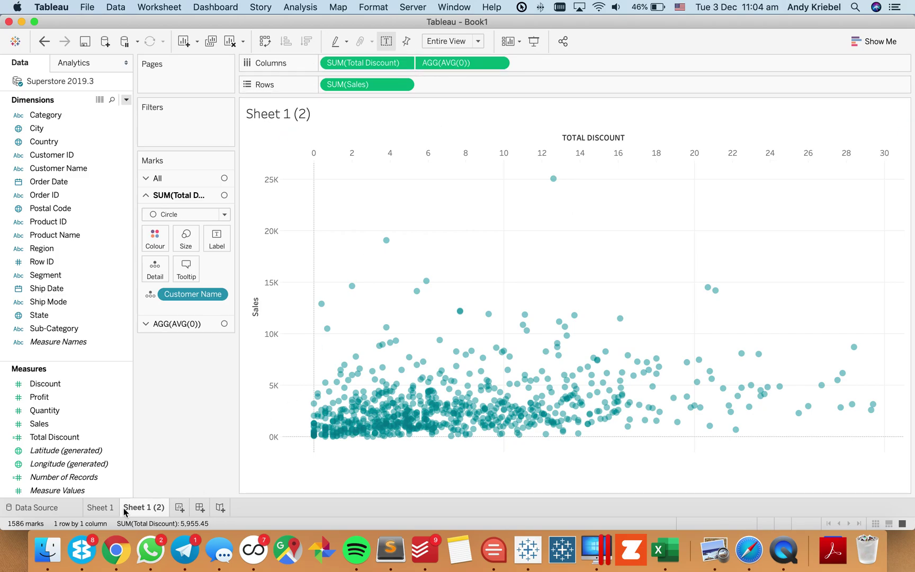
Go to Sheet 1 and select, then deselect, the top mark near 25K sales
{"action": "left_click", "coordinate": [110, 509]}
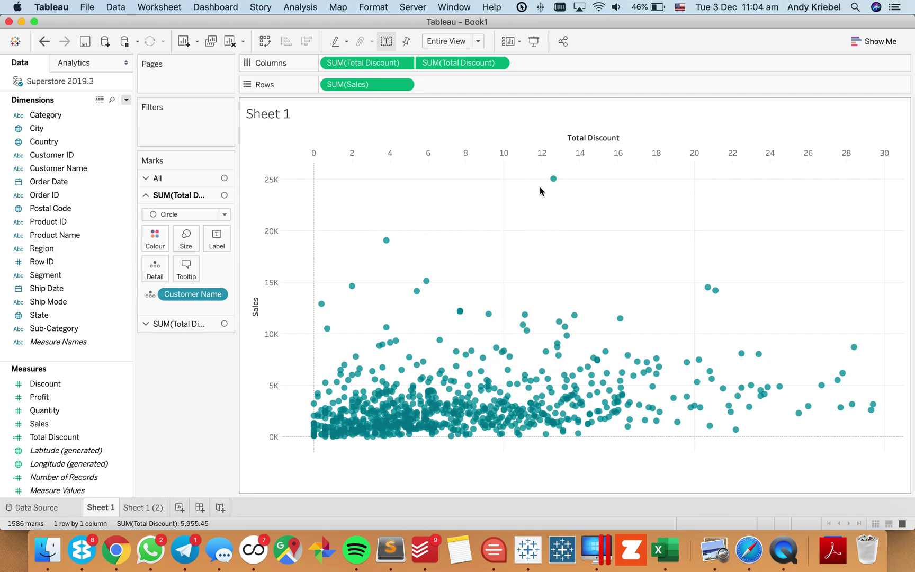
{"action": "left_click_drag", "start_coordinate": [553, 178], "coordinate": [542, 173]}
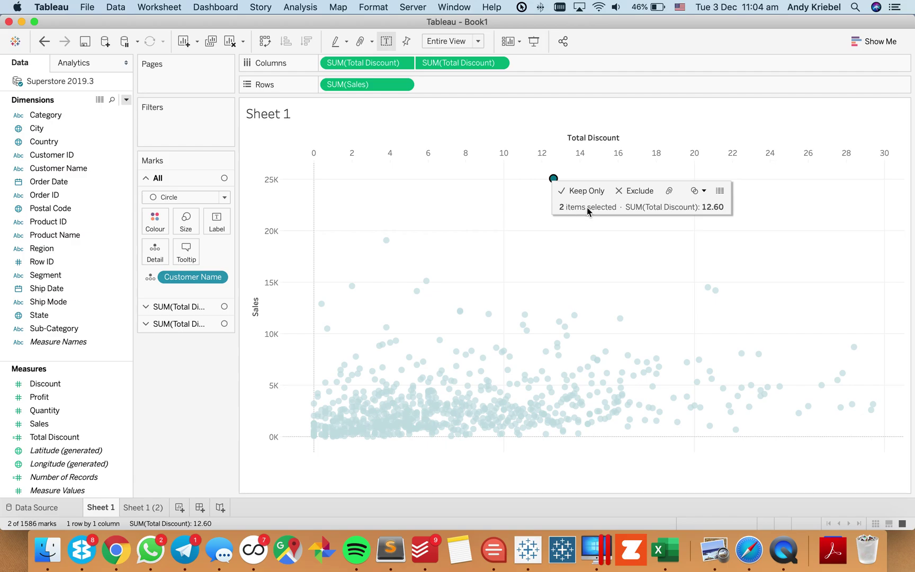
{"action": "left_click", "coordinate": [495, 212]}
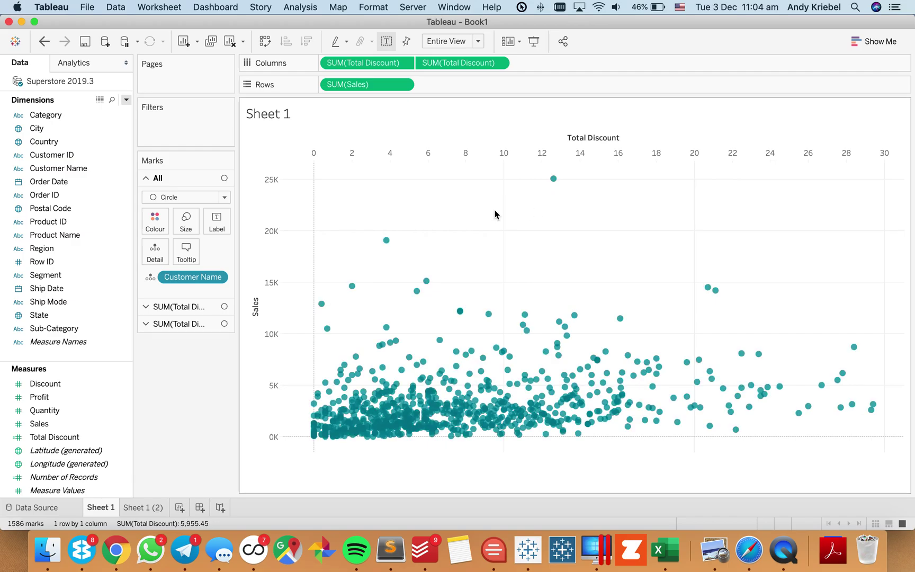
Set the second Total Discount layer to 0% opacity and shrink its circles
{"action": "left_click", "coordinate": [172, 325]}
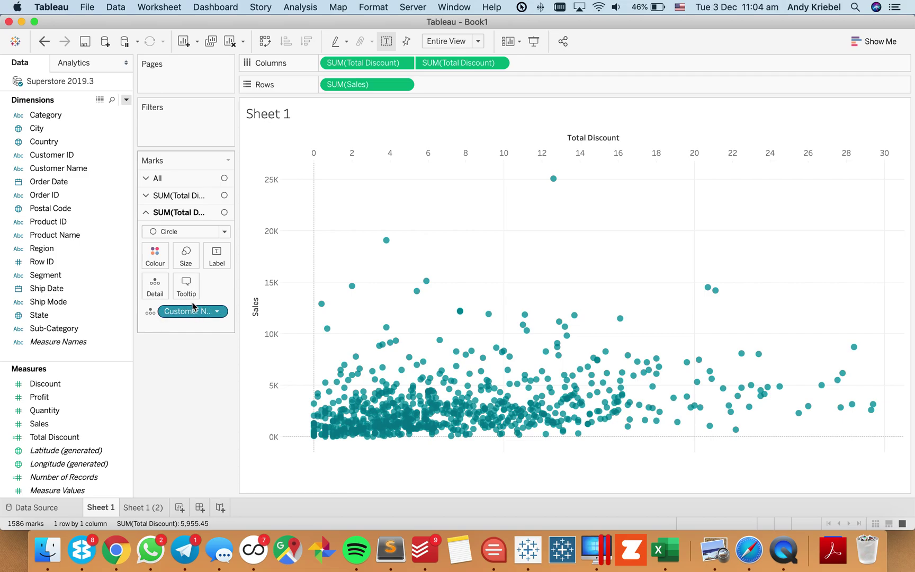
{"action": "left_click", "coordinate": [155, 257]}
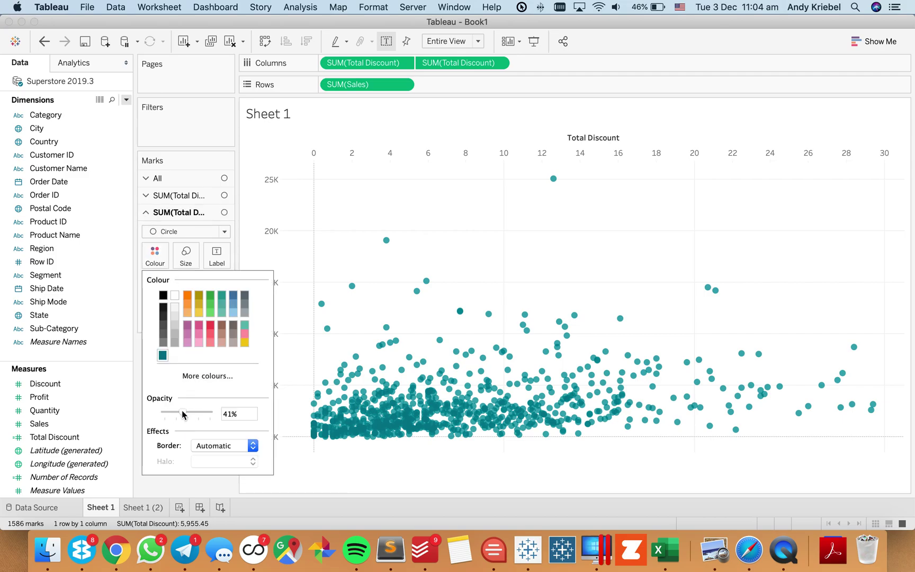
{"action": "left_click_drag", "start_coordinate": [182, 413], "coordinate": [148, 415]}
{"action": "left_click", "coordinate": [183, 260]}
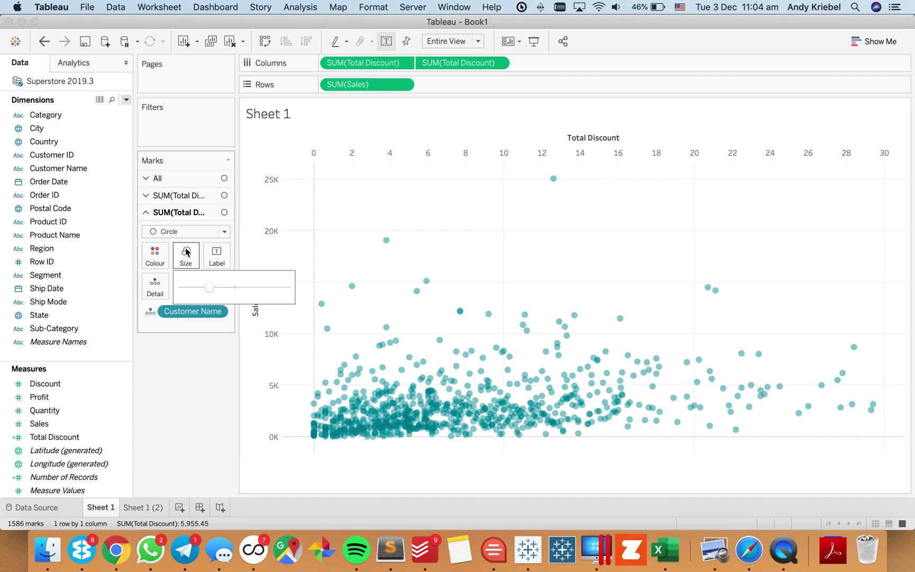
{"action": "left_click_drag", "start_coordinate": [206, 289], "coordinate": [173, 293]}
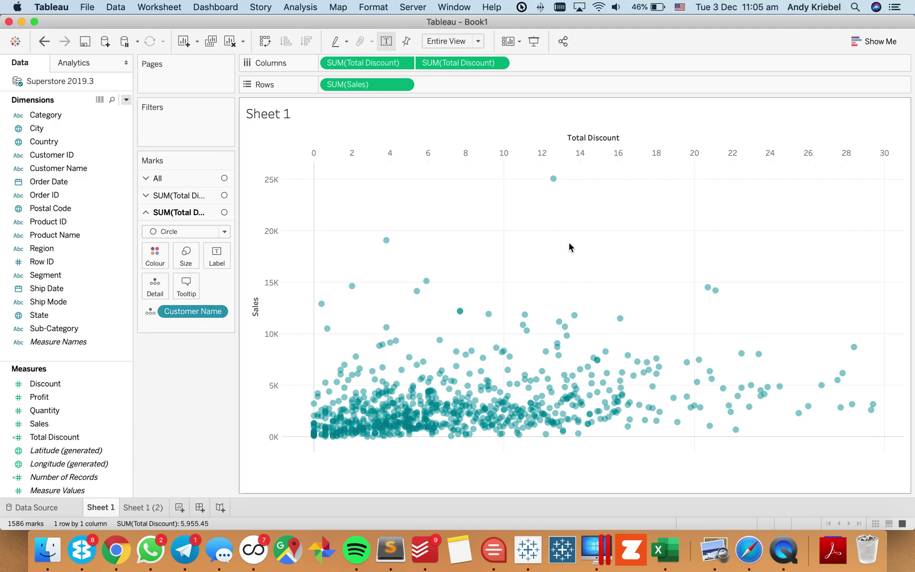
{"action": "left_click", "coordinate": [46, 46]}
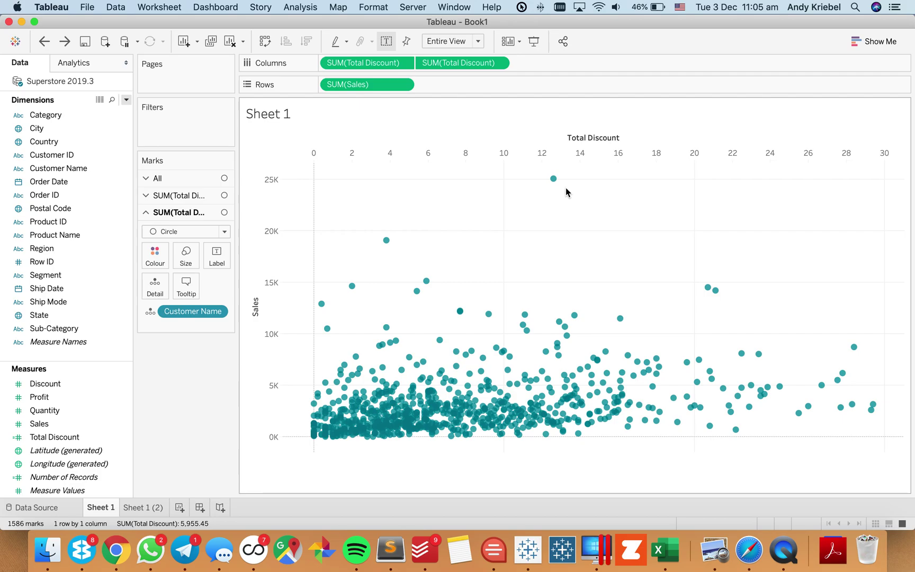
{"action": "left_click", "coordinate": [65, 42]}
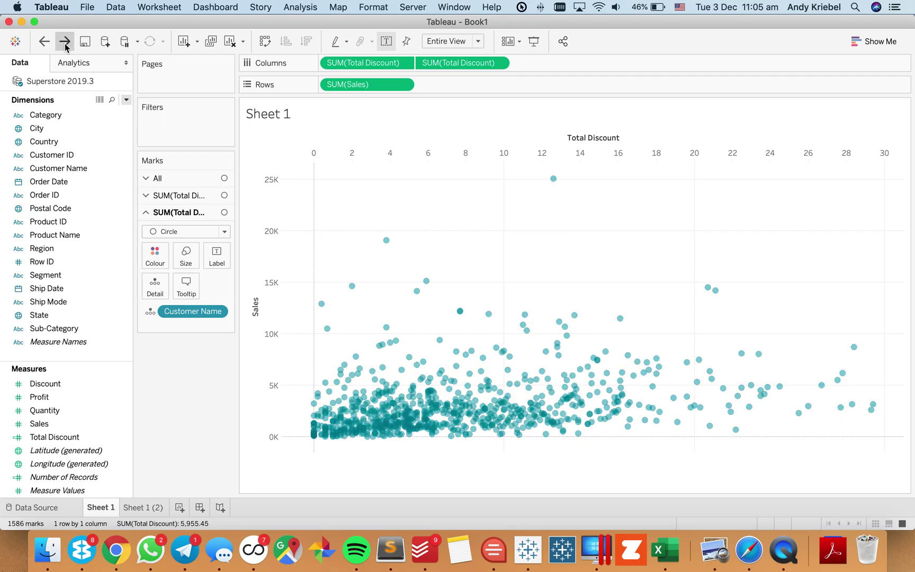